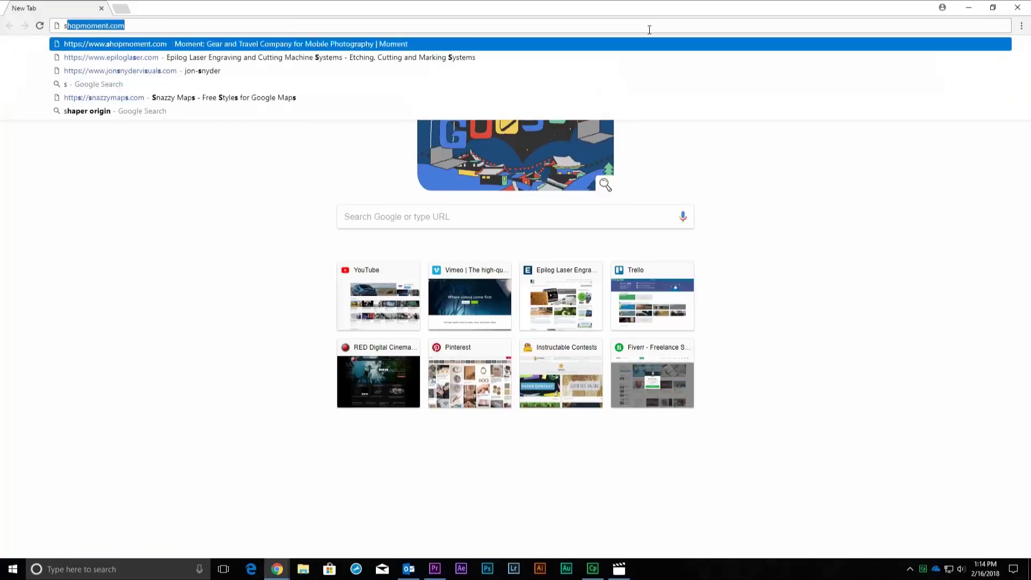
Load snazzymaps.com and scroll through its homepage.
key("Return")
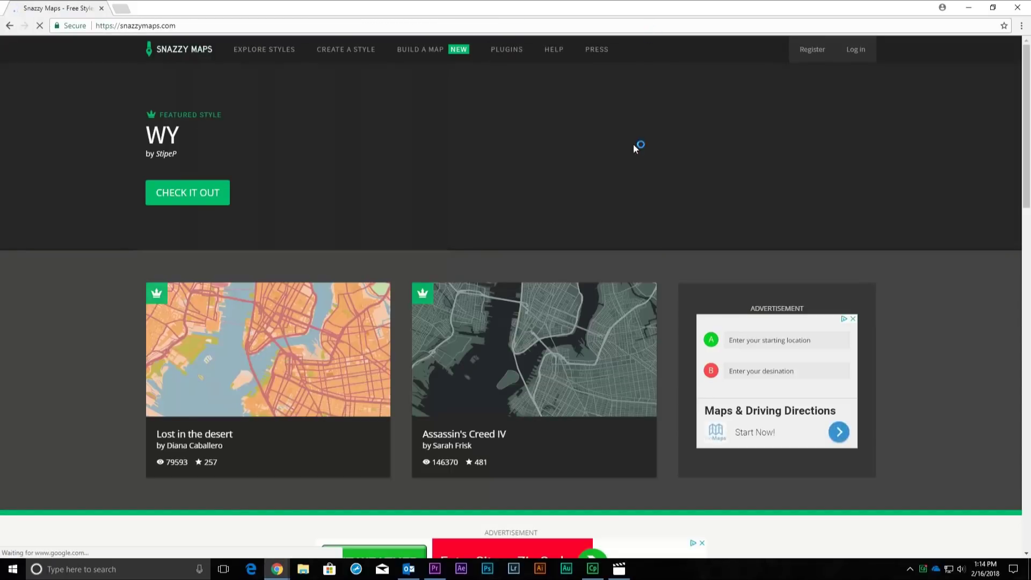
scroll(667, 292, "down", 5)
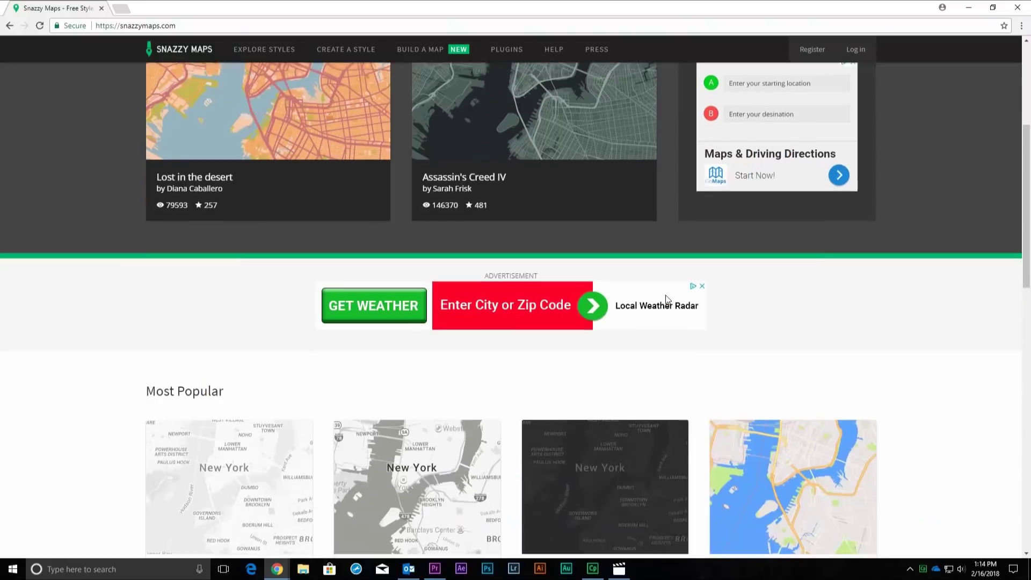
scroll(684, 317, "down", 3)
scroll(683, 321, "down", 2)
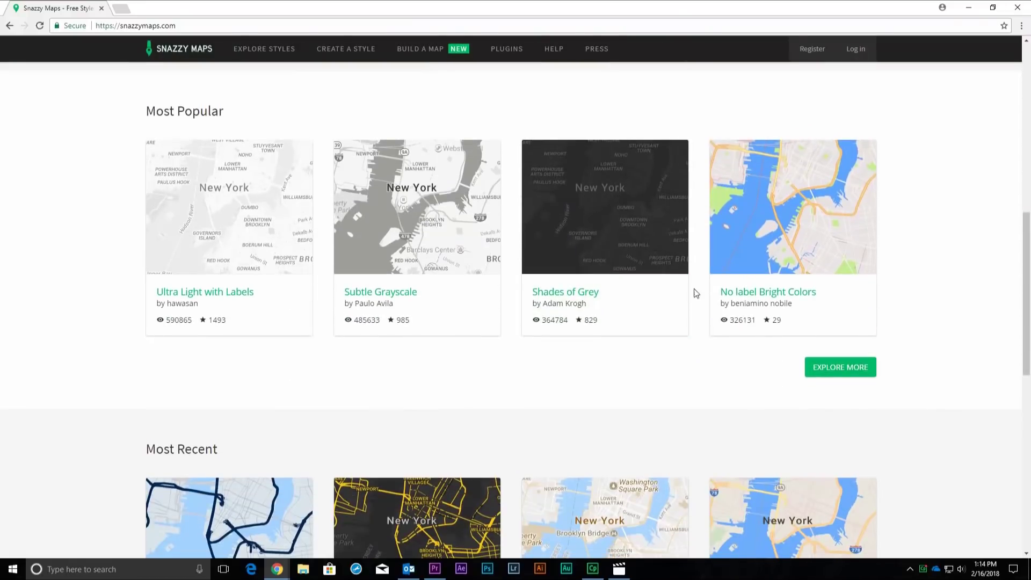
scroll(318, 249, "down", 4)
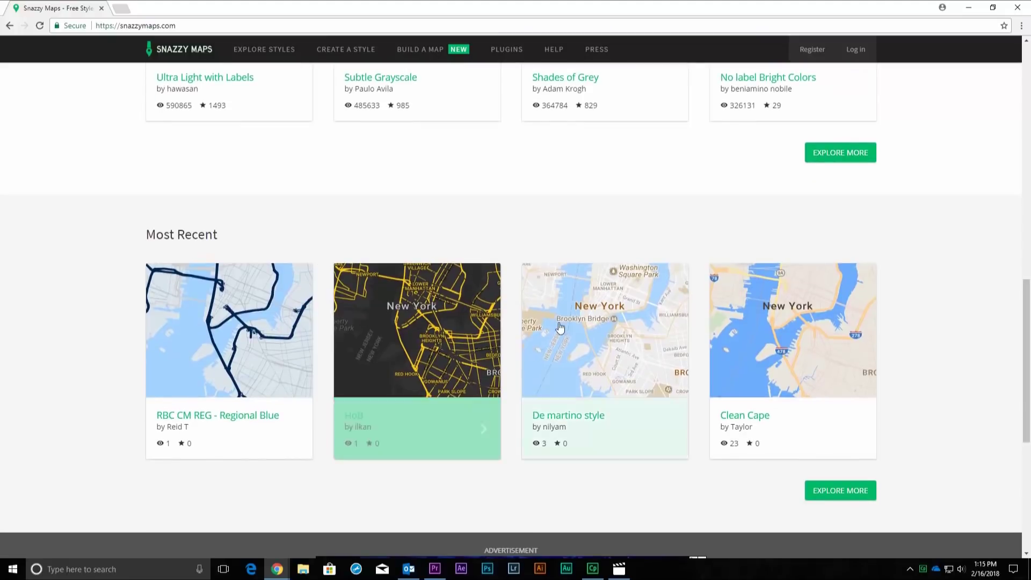
scroll(695, 290, "up", 10)
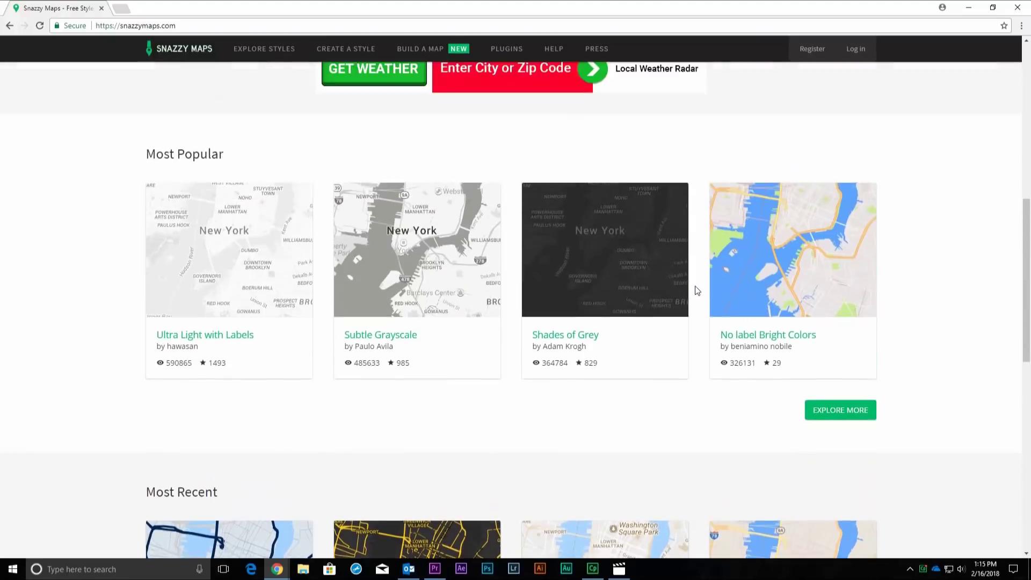
scroll(694, 290, "up", 4)
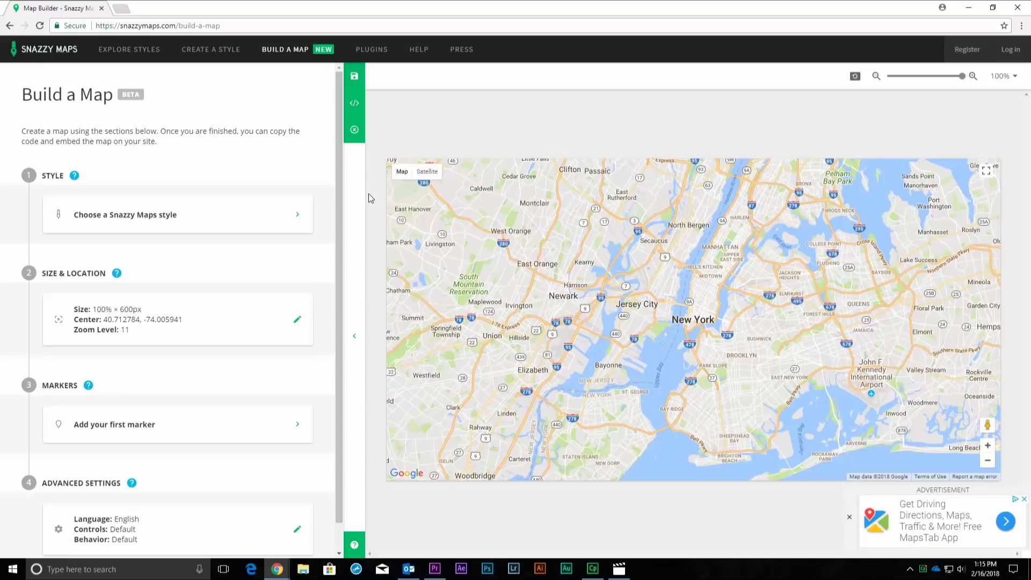
Search the map styles for 'Epilog' and apply Epilog Laser - Laser Cut Map.
left_click(193, 221)
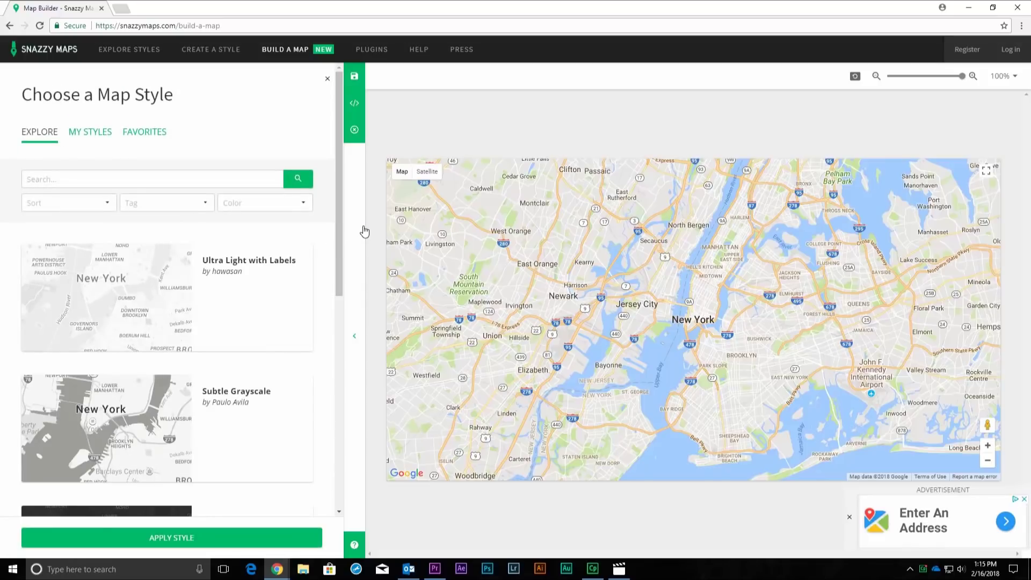
left_click(215, 180)
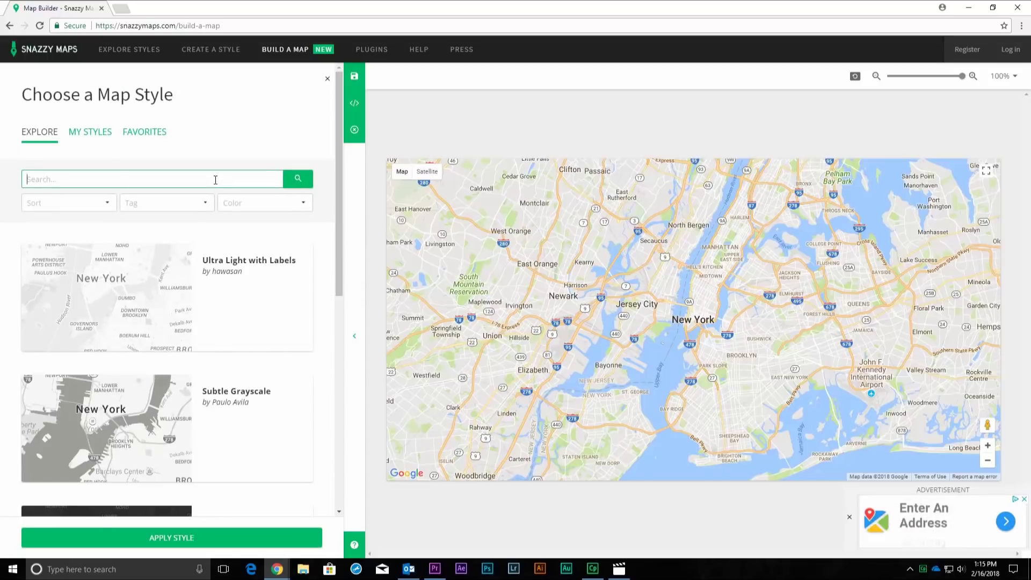
type("Epi")
key("Down")
key("Return")
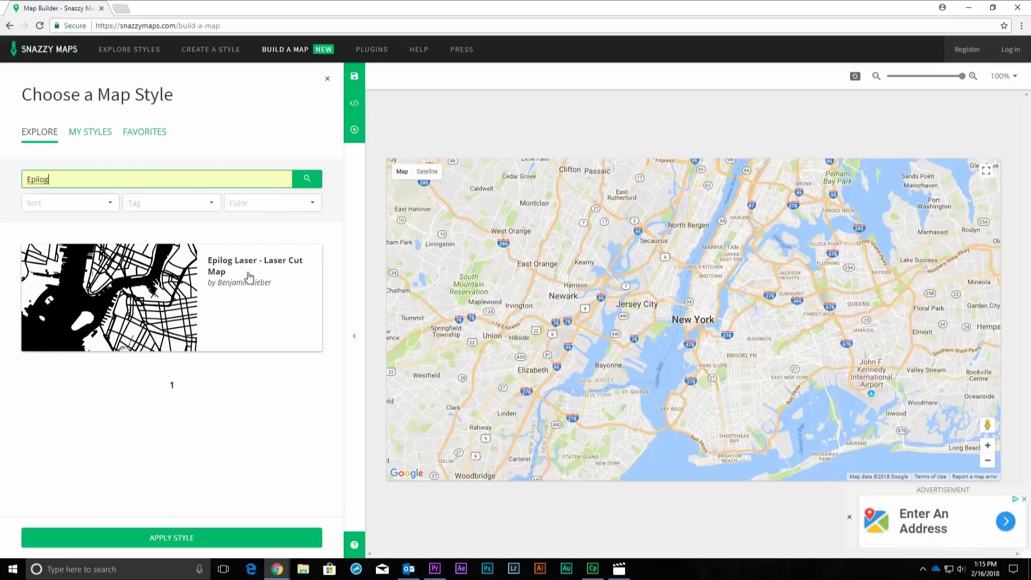
left_click(249, 278)
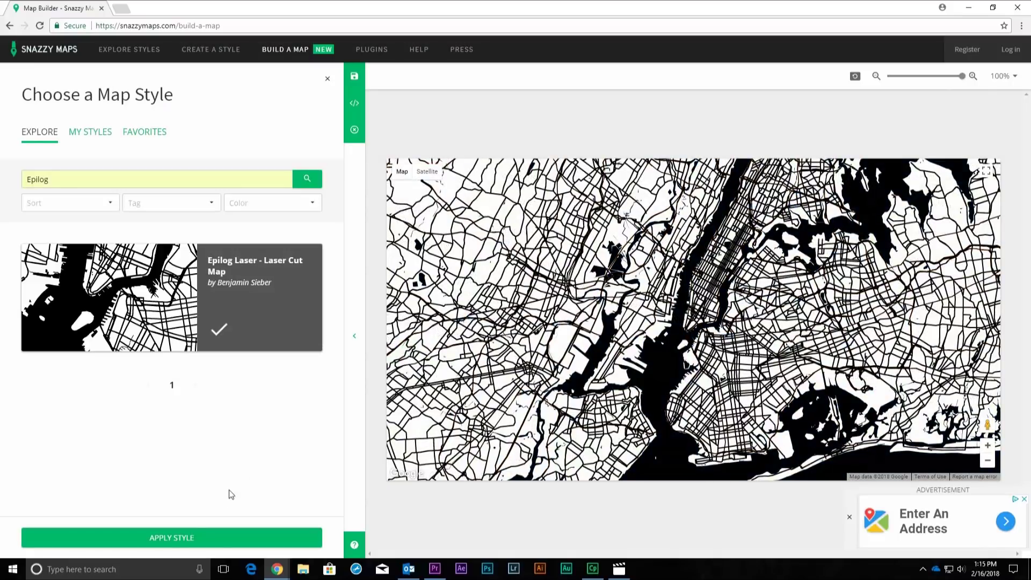
left_click(214, 538)
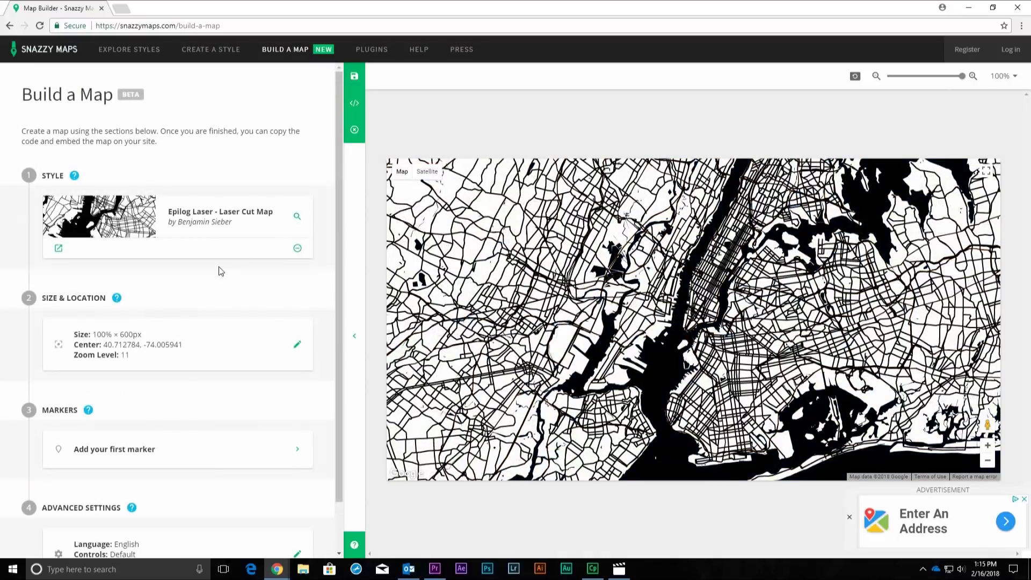
Set the map height to 100 % in Size & Location.
left_click(185, 347)
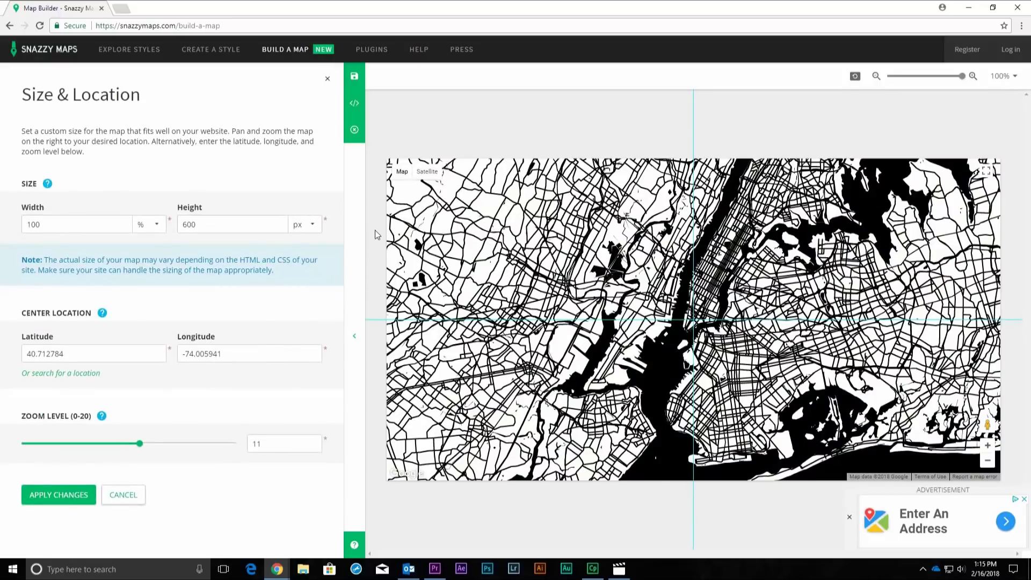
double_click(207, 223)
type("100")
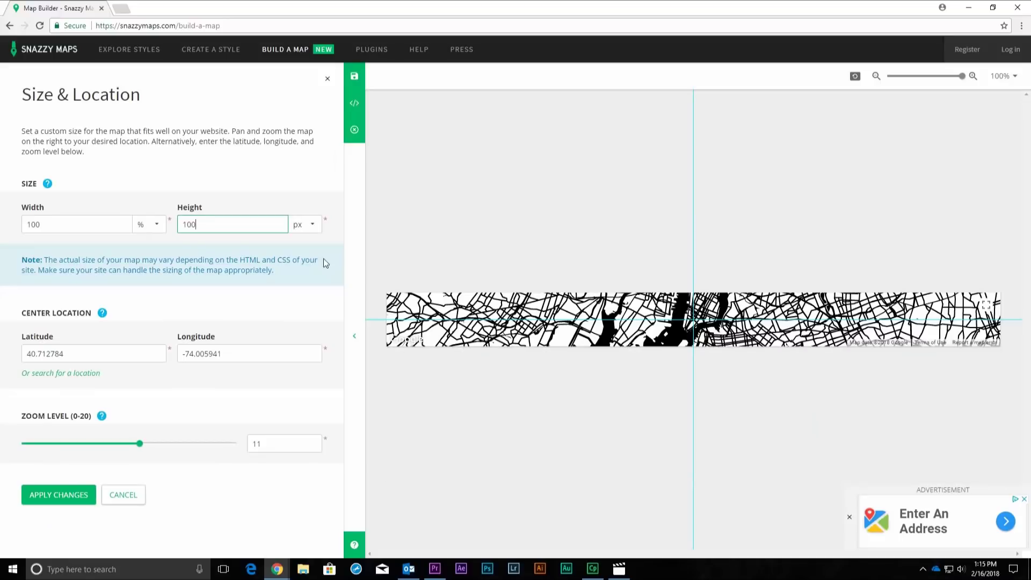
left_click(312, 225)
left_click(314, 243)
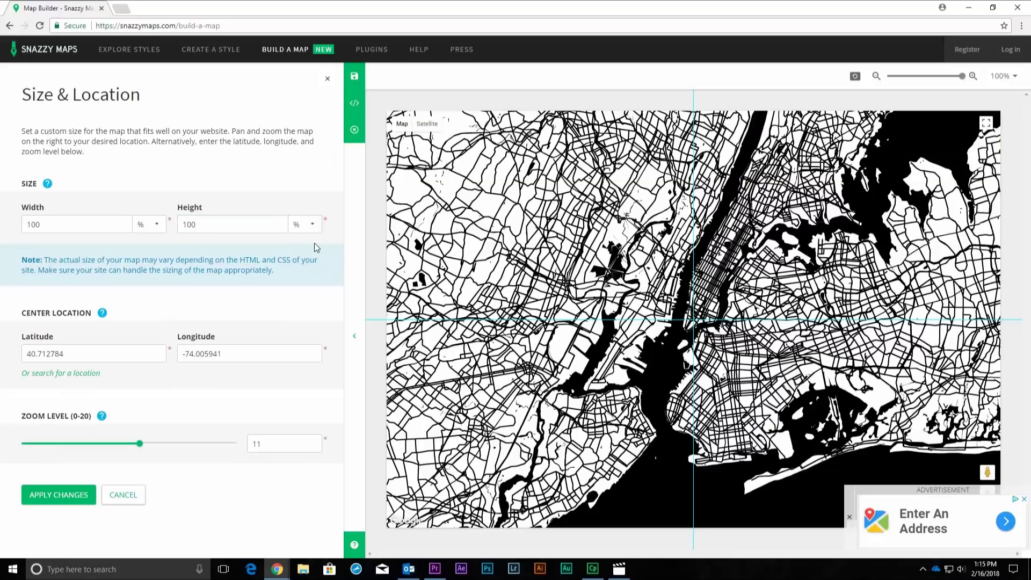
Centre the map on Denver, CO at zoom level 13 and apply the changes.
left_click(56, 375)
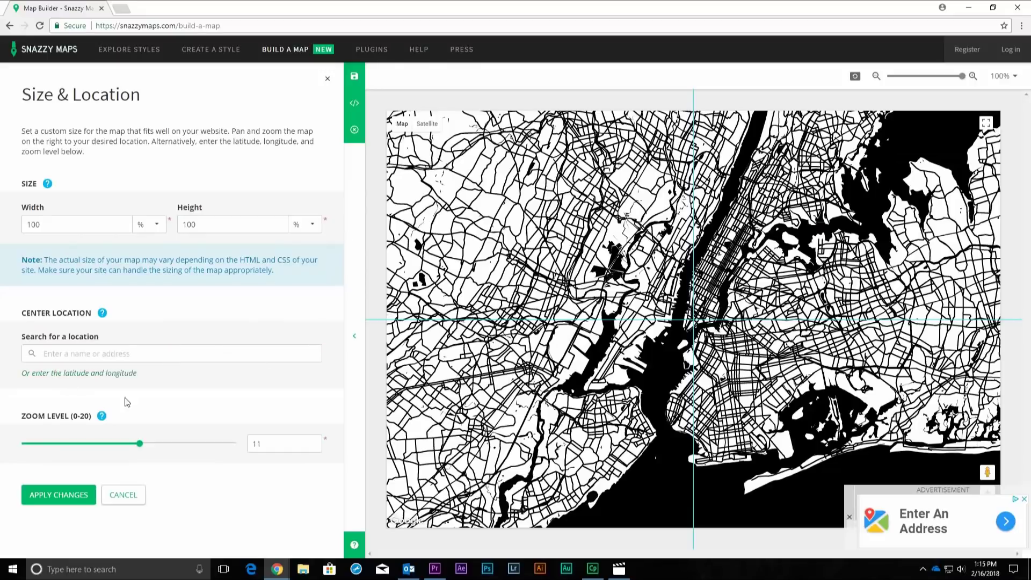
left_click(162, 349)
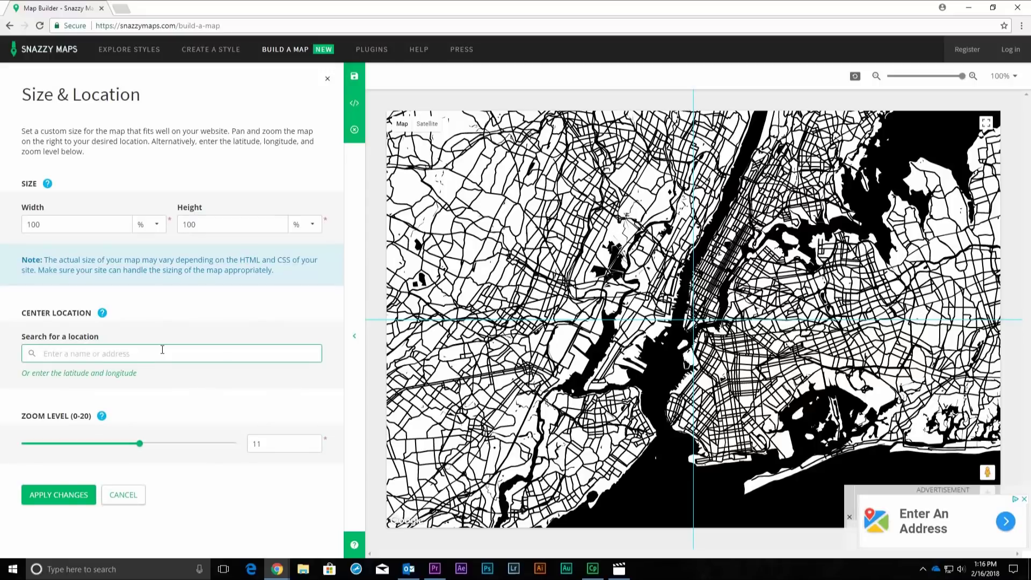
type("D")
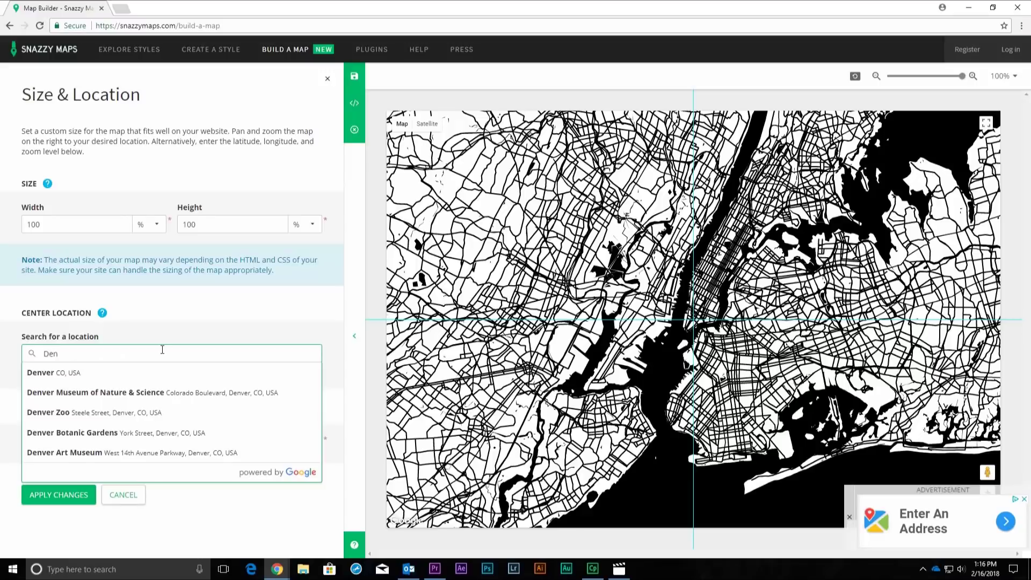
type("en")
key("Down")
key("Return")
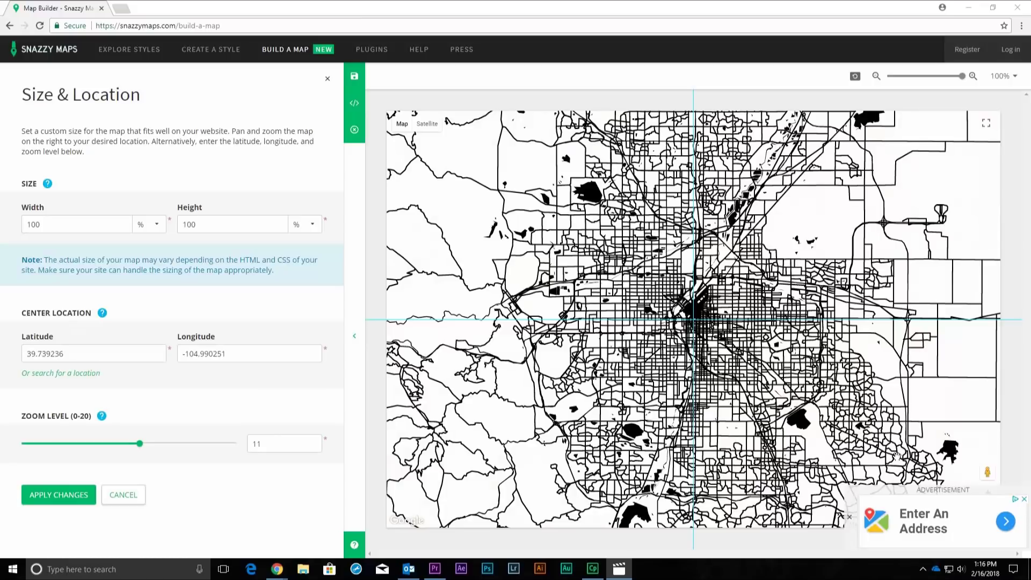
left_click_drag(139, 443, 158, 448)
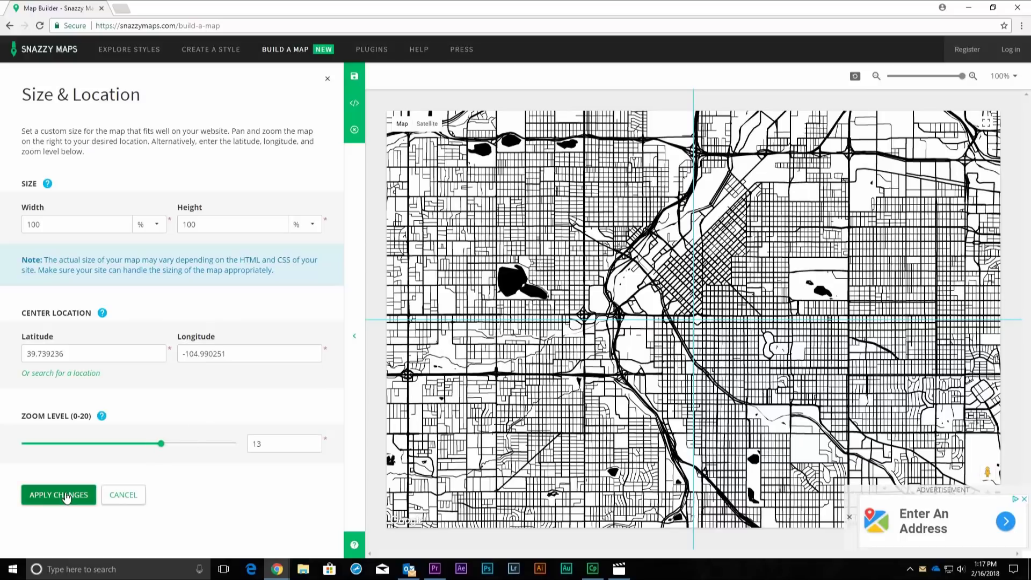
left_click(66, 495)
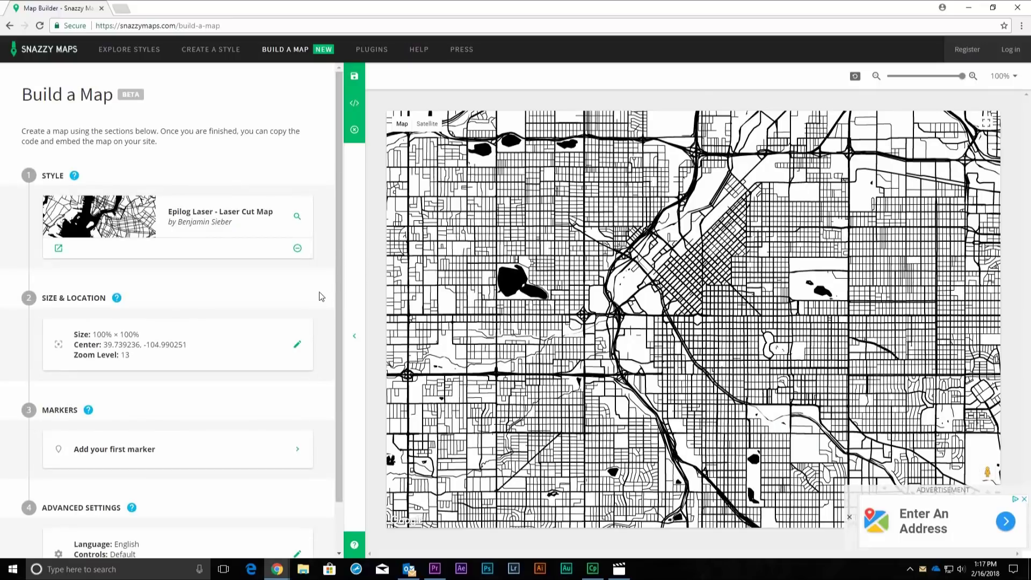
scroll(316, 336, "down", 1)
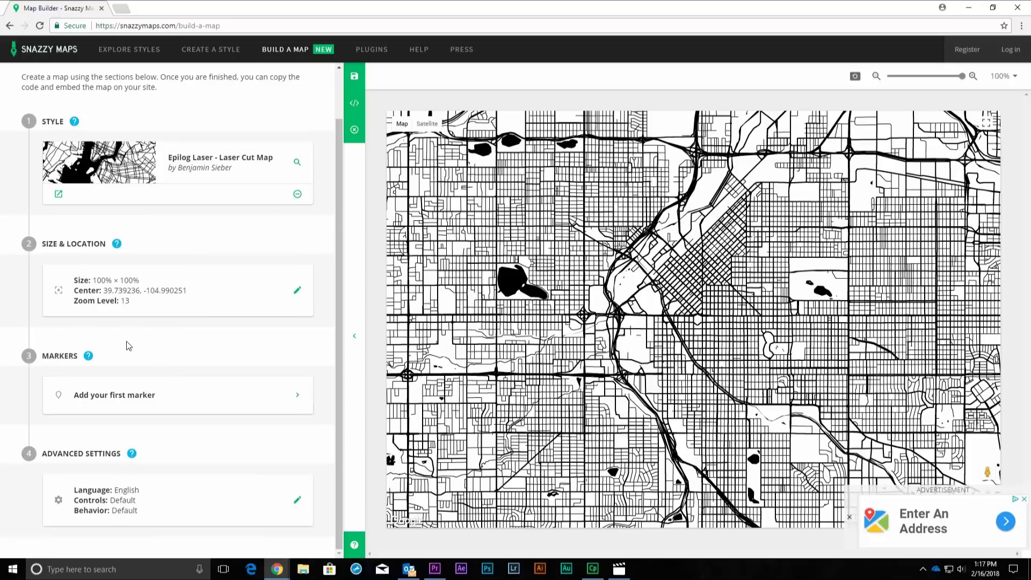
left_click(128, 402)
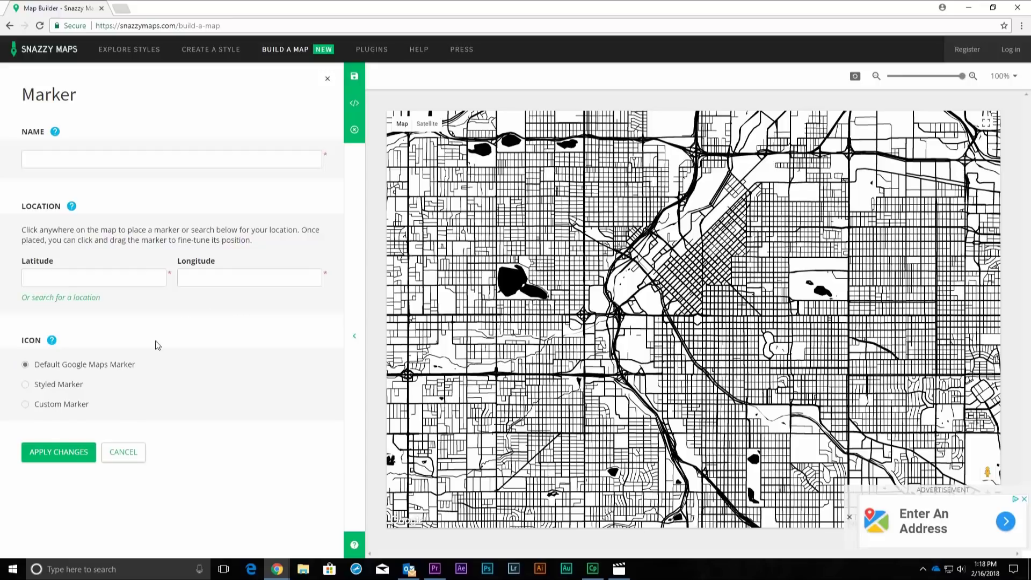
left_click(120, 450)
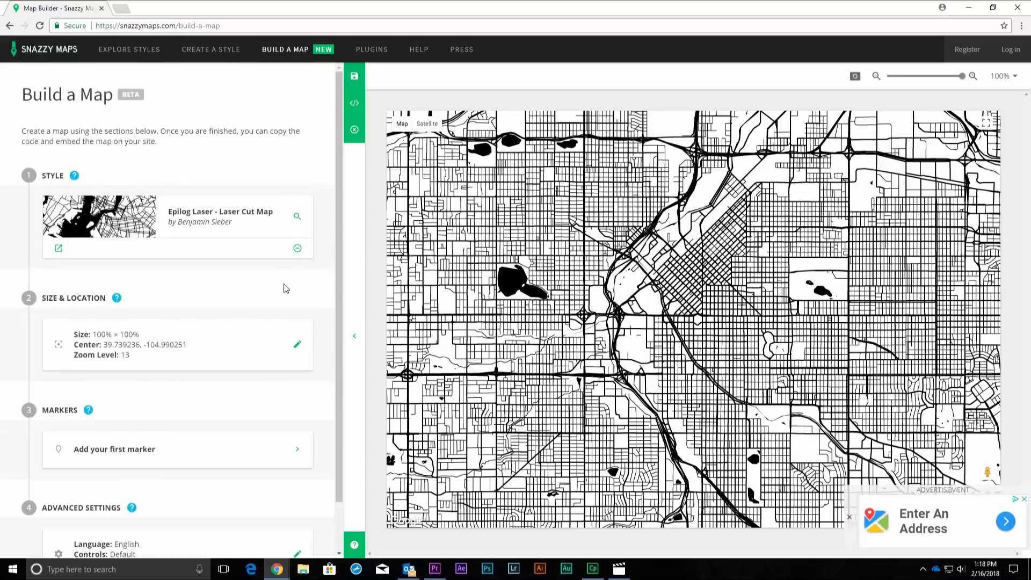
Hide all map controls in Advanced Settings, apply, and collapse the builder panel.
scroll(341, 275, "down", 1)
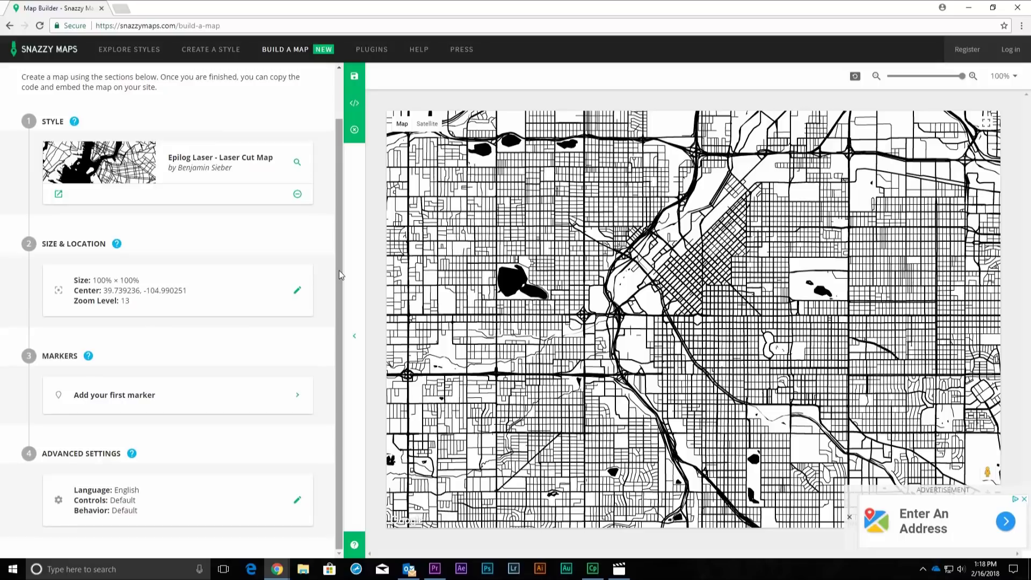
left_click(182, 494)
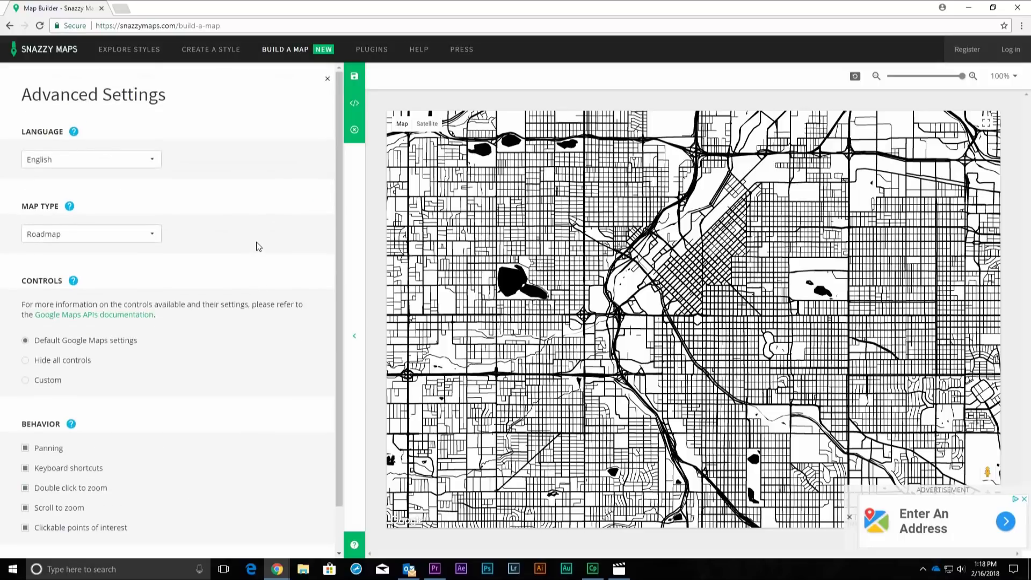
scroll(258, 246, "down", 1)
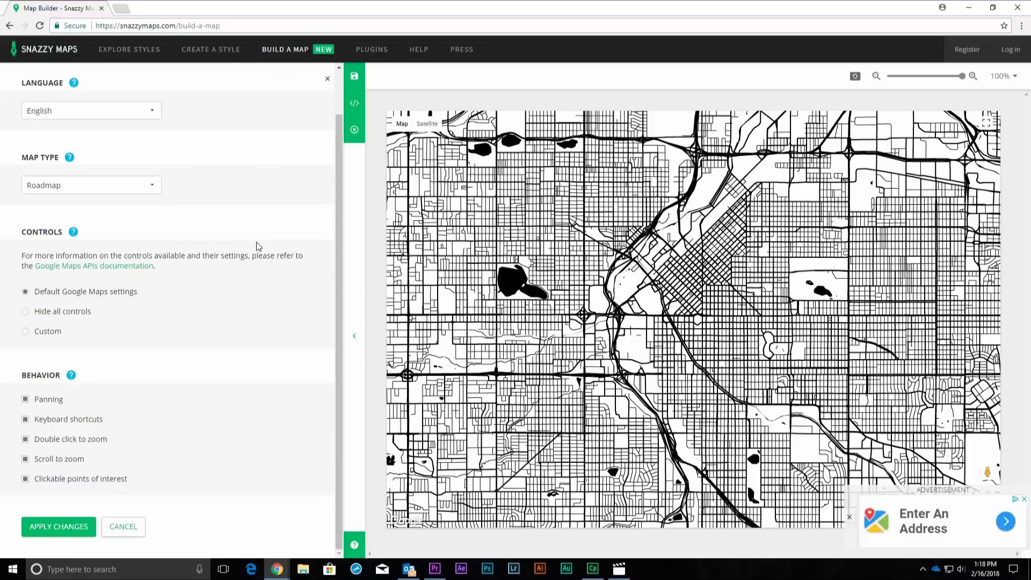
scroll(259, 246, "up", 1)
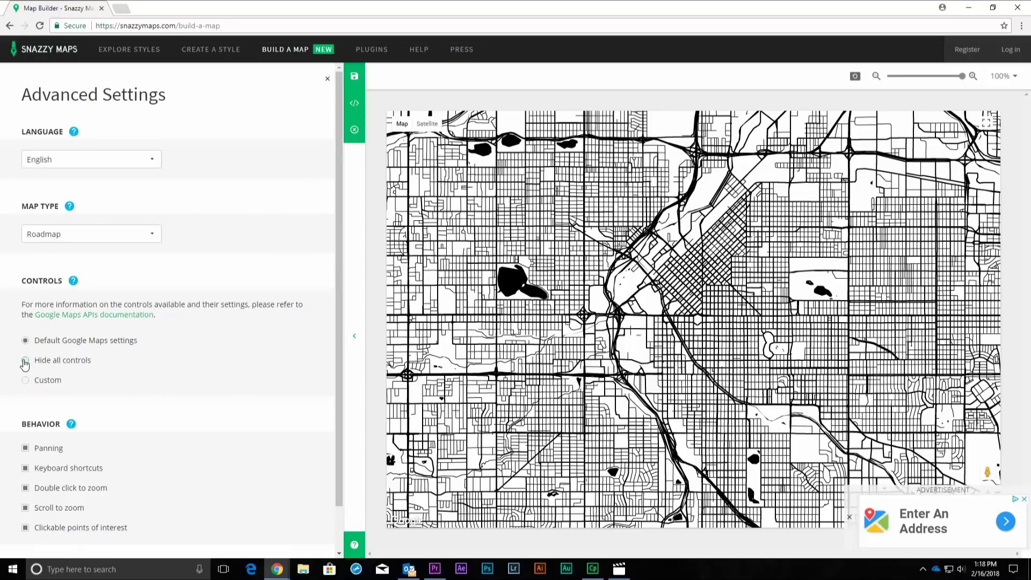
left_click(24, 361)
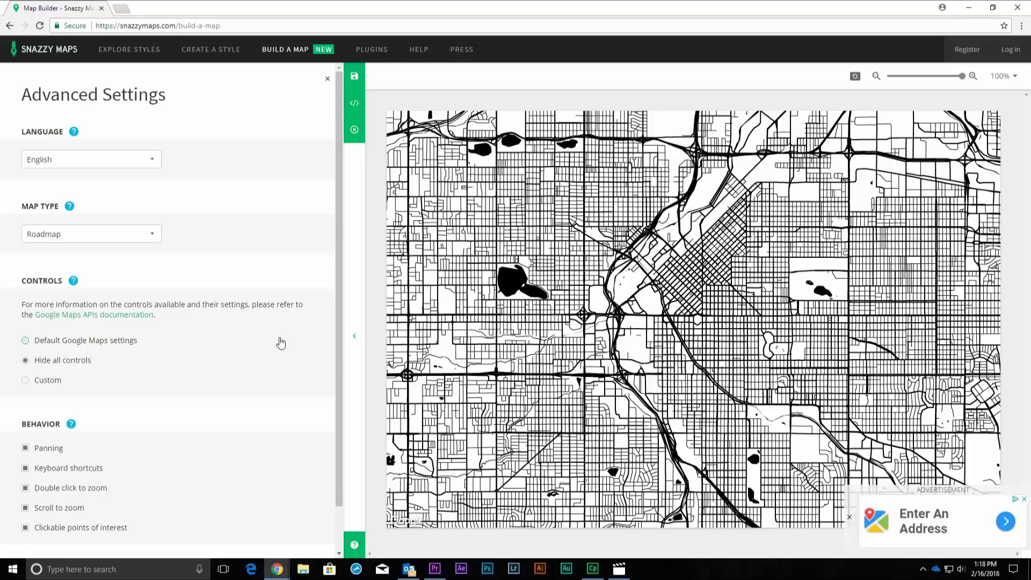
scroll(265, 345, "down", 2)
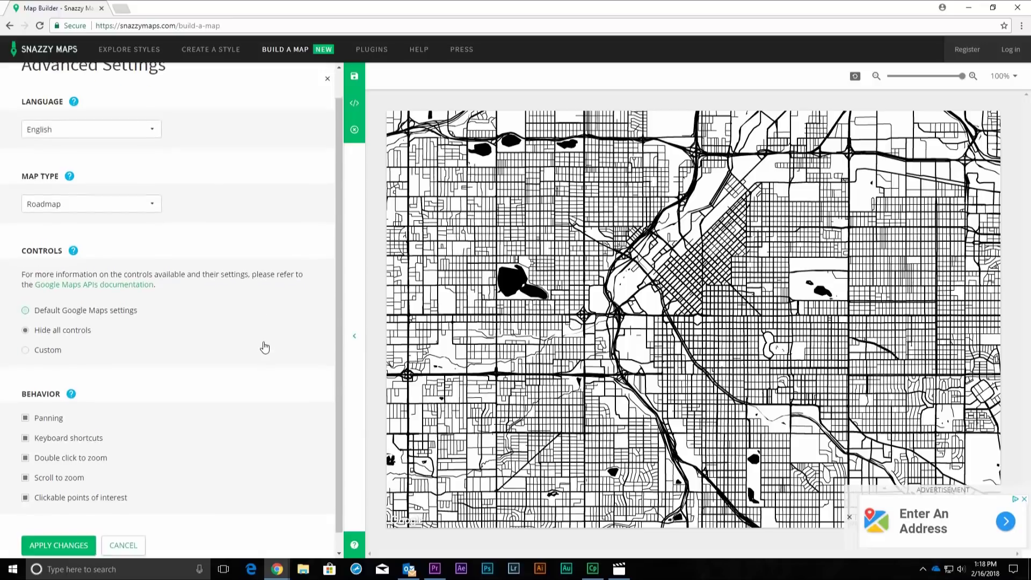
left_click(70, 527)
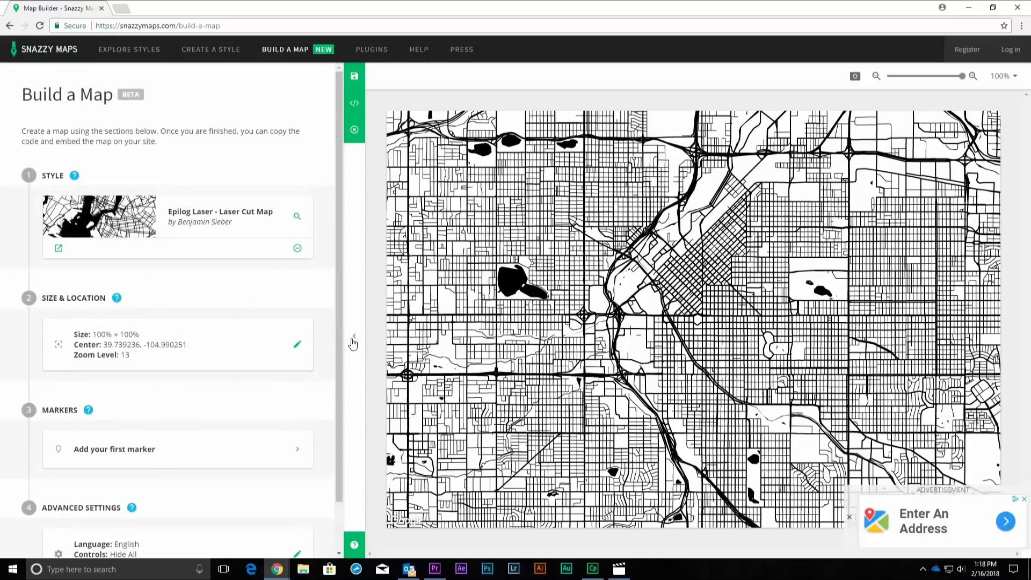
left_click(354, 338)
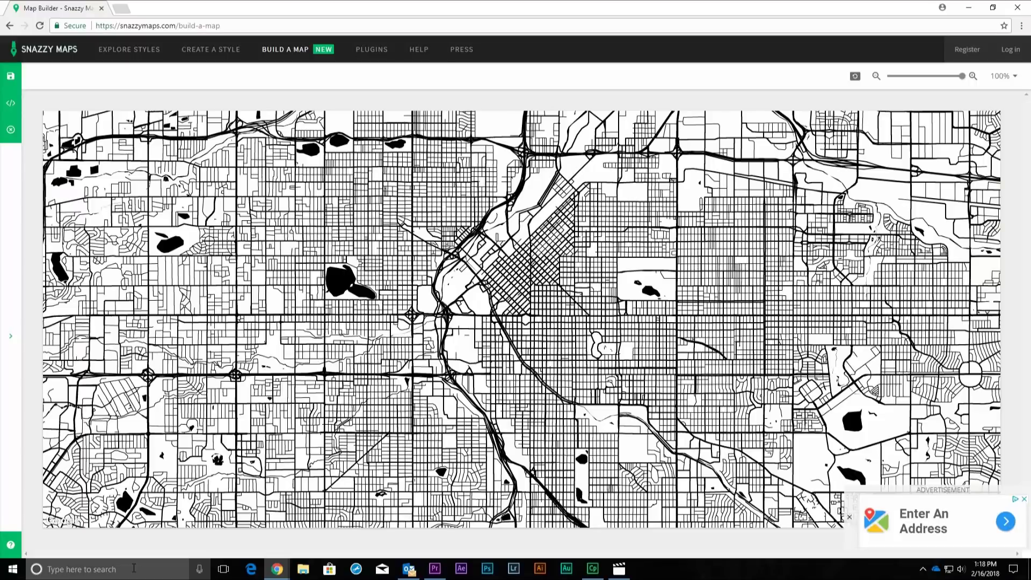
Launch Snipping Tool and snip the central area of the Denver map.
left_click(133, 568)
type("sni")
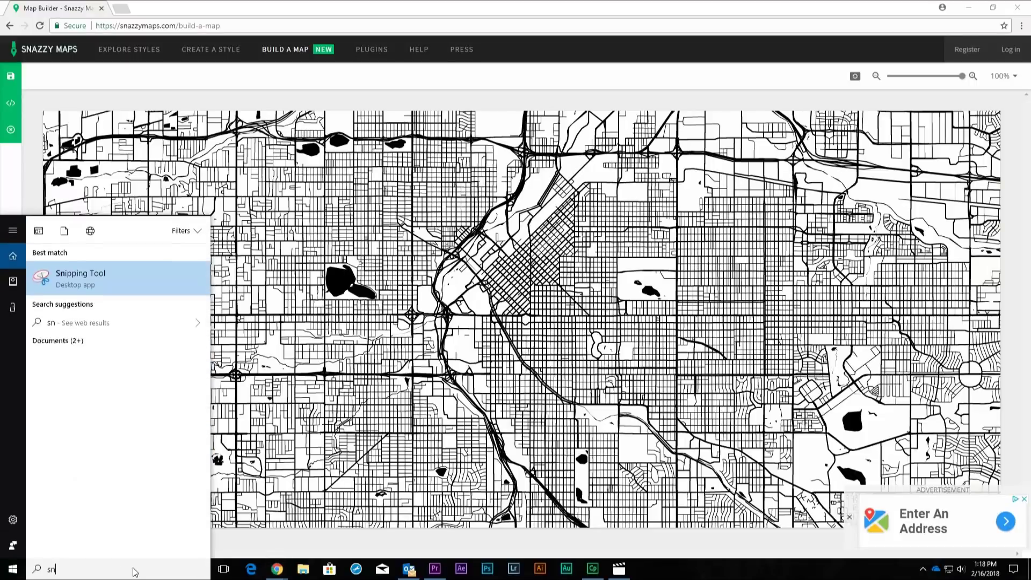
left_click(98, 276)
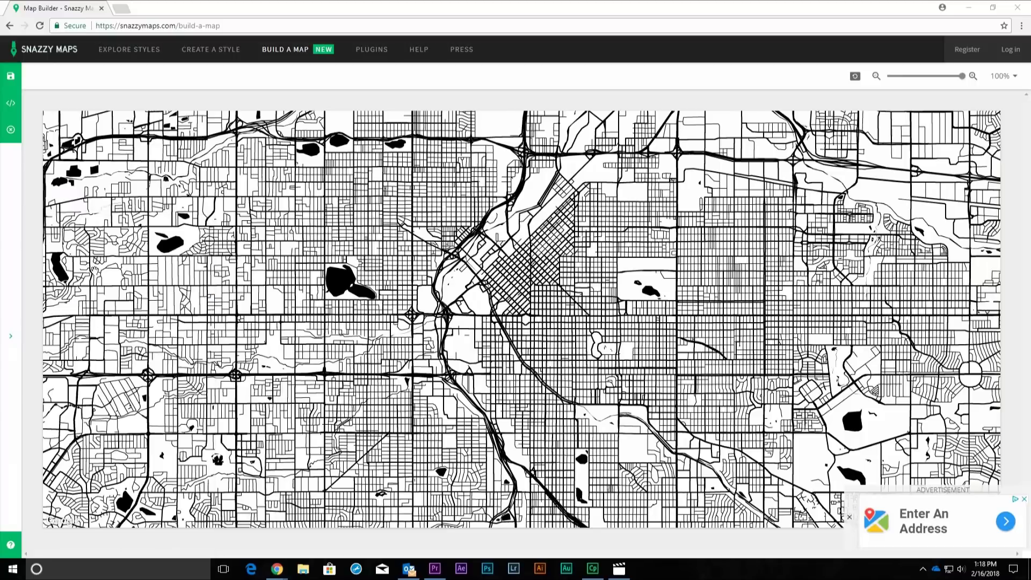
left_click(456, 129)
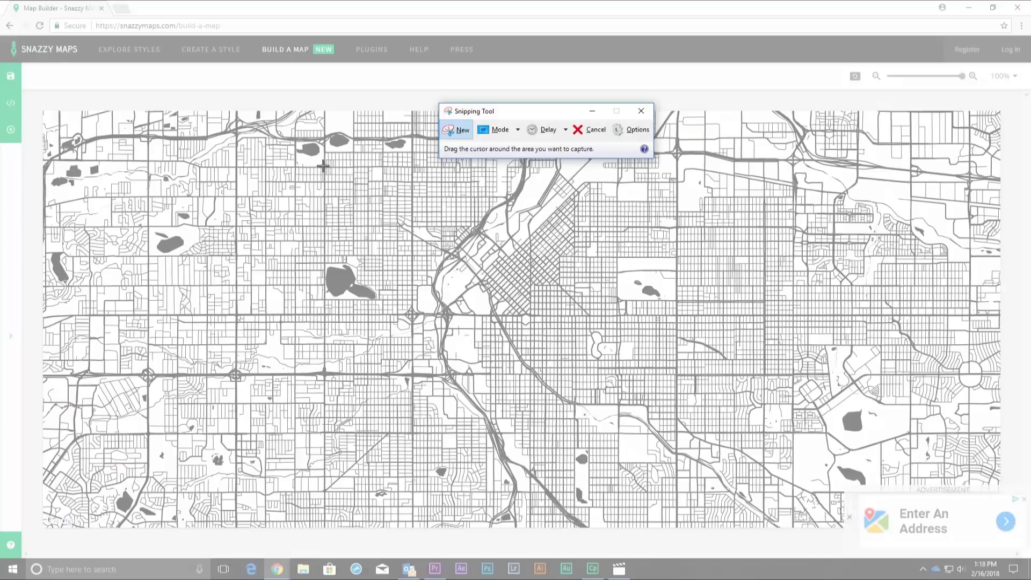
left_click_drag(323, 166, 768, 523)
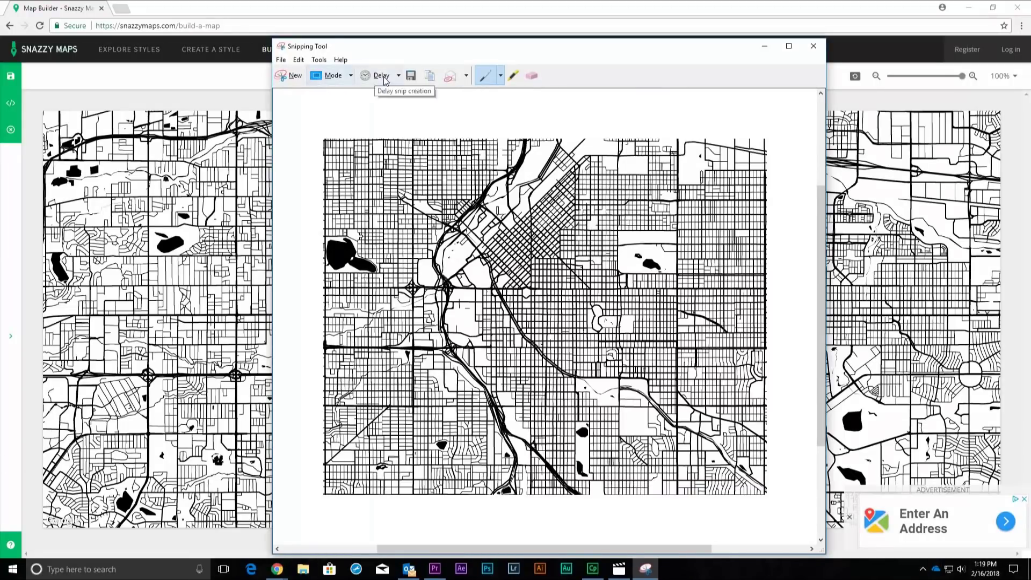
Save the snip as a PNG named 'Capture Map'.
left_click(410, 76)
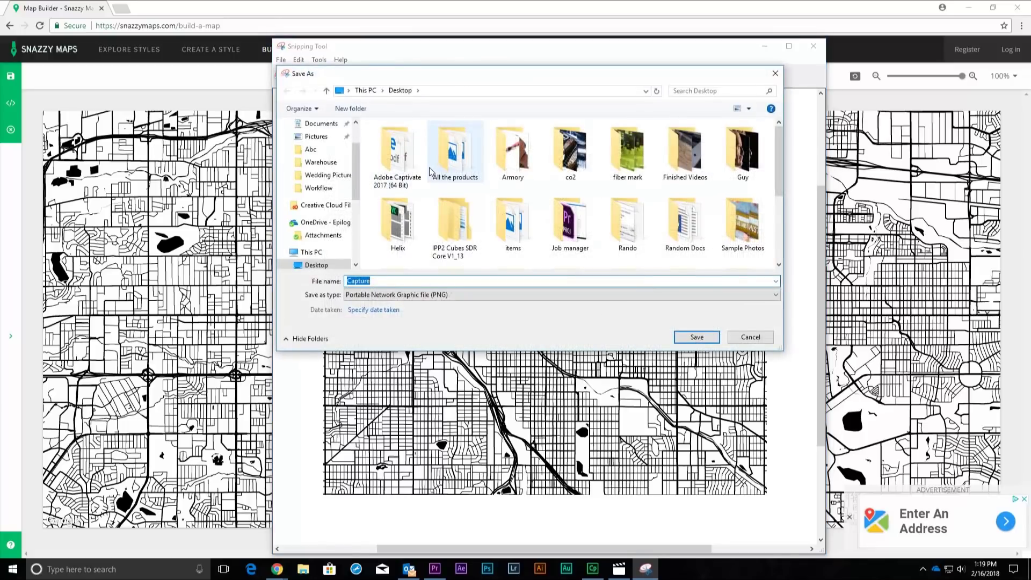
left_click(393, 280)
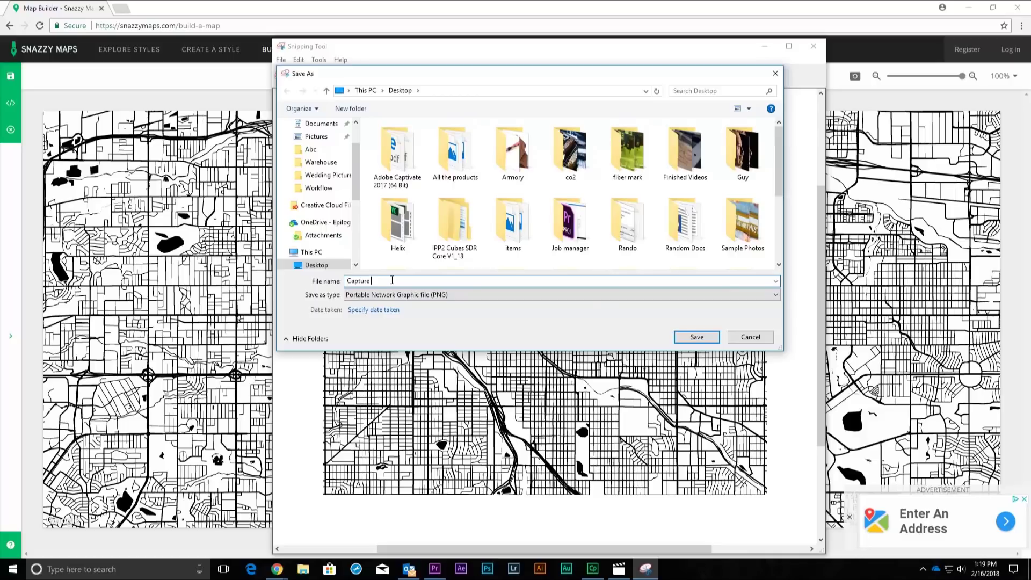
type("Map")
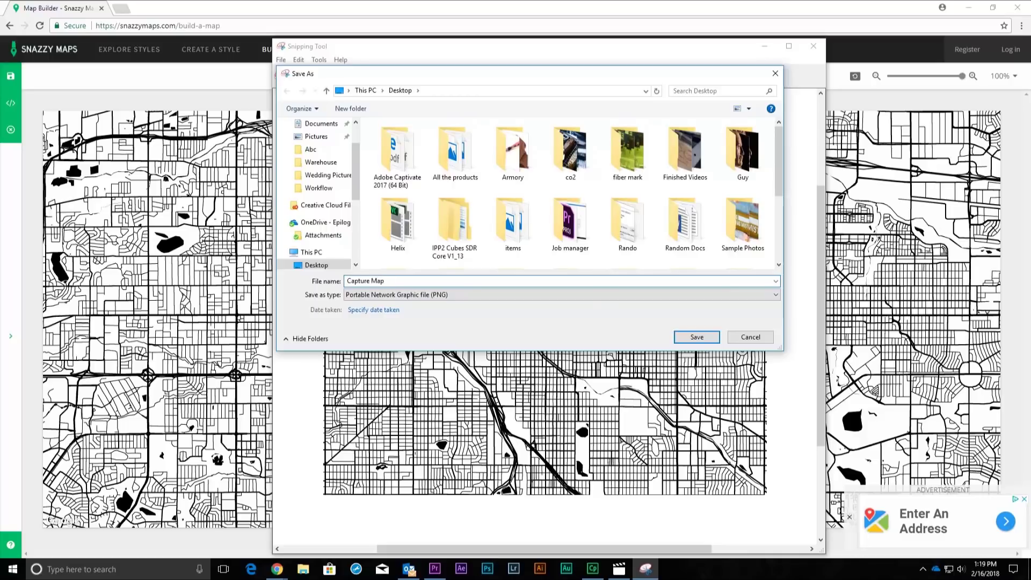
left_click(446, 295)
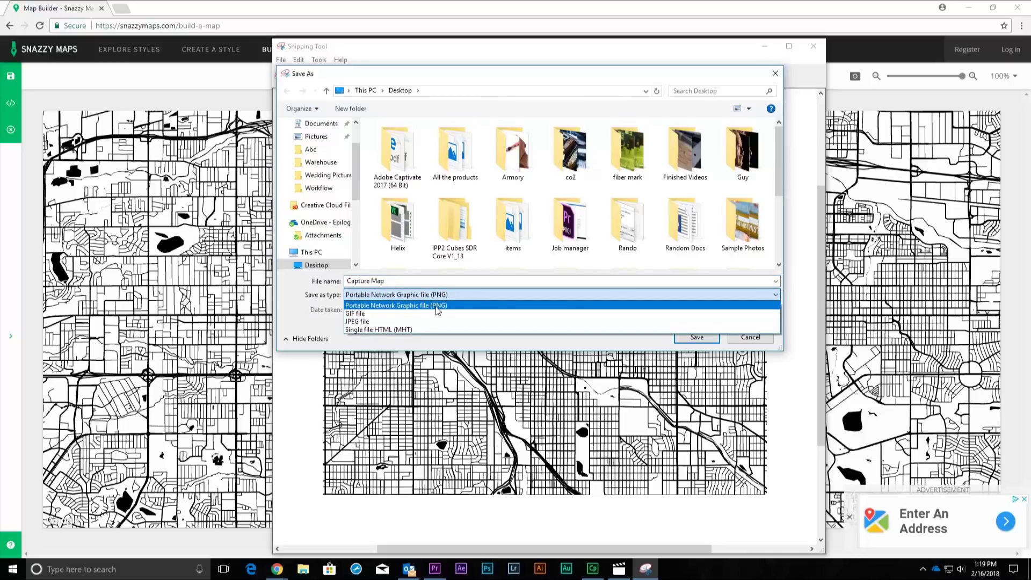
left_click(438, 311)
left_click(691, 341)
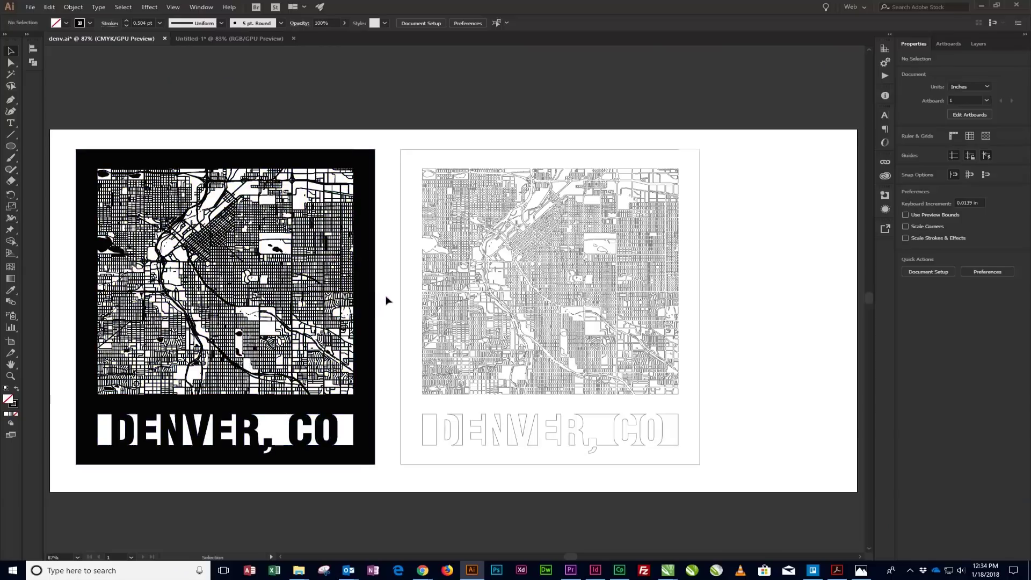
Switch to the blank Untitled-1 document.
left_click(182, 38)
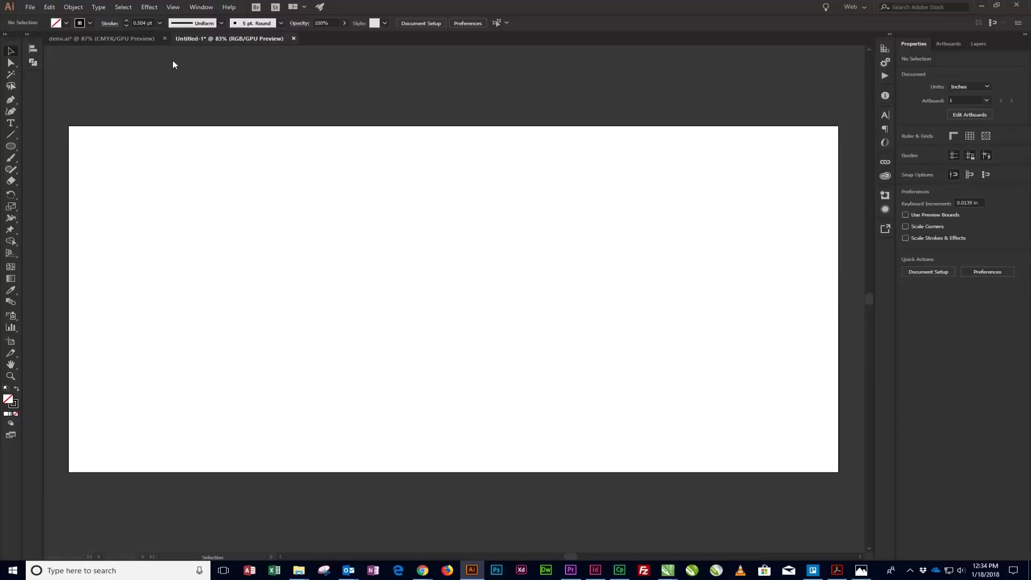
Place the 'denver map2' image on the artboard and move it into the left half.
left_click(29, 8)
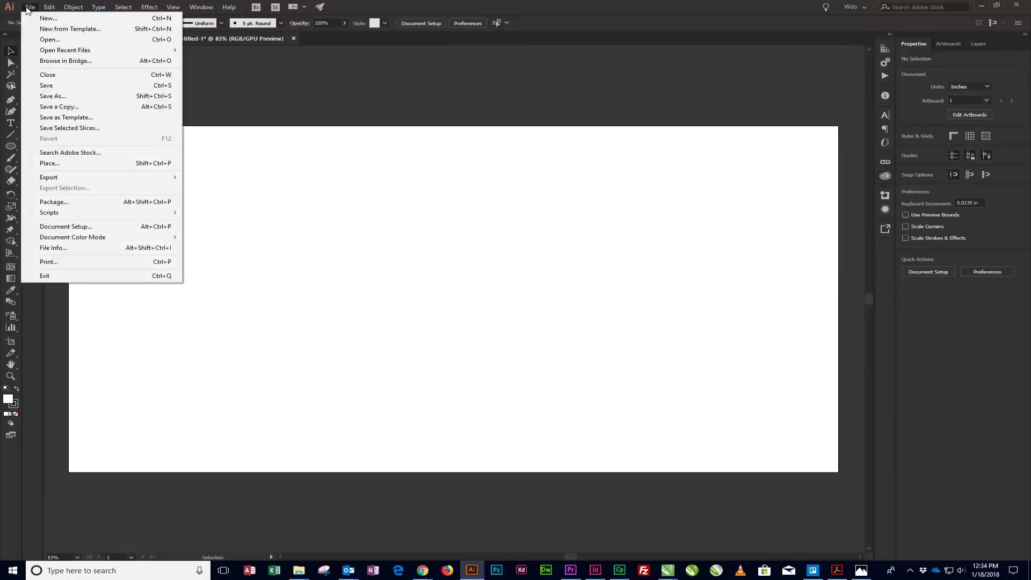
left_click(60, 164)
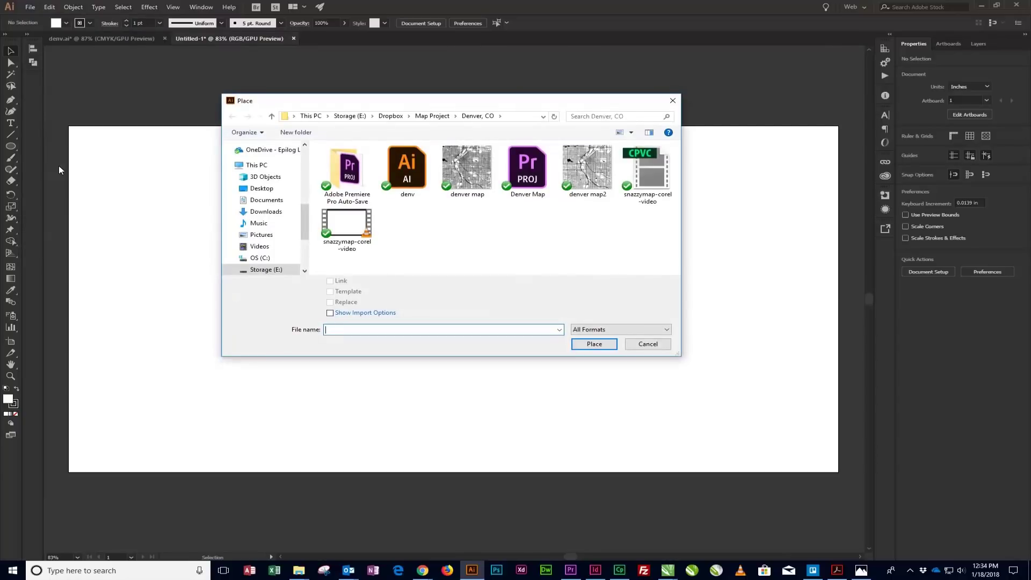
left_click(587, 167)
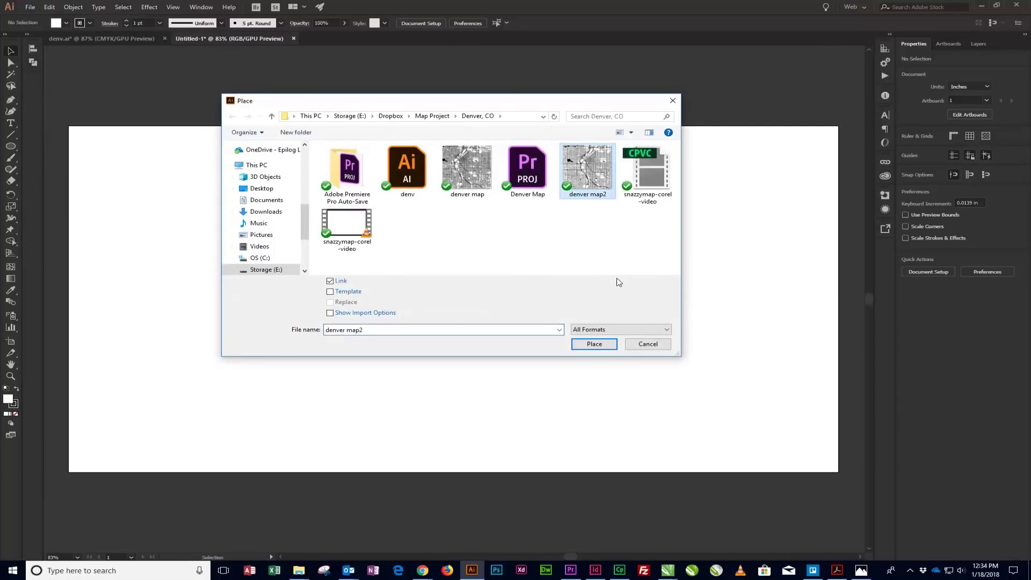
left_click(610, 347)
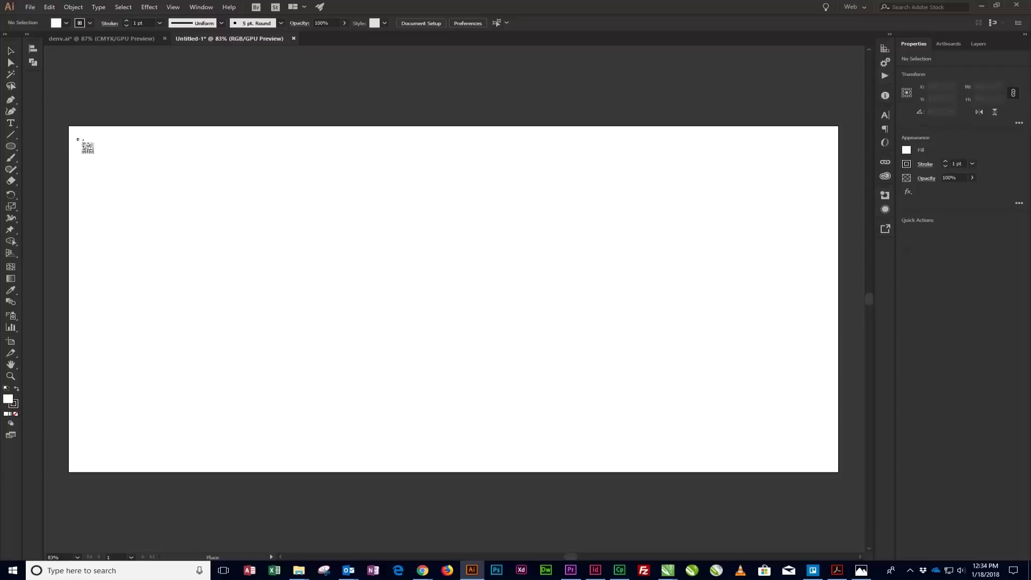
left_click(78, 139)
left_click_drag(320, 270, 359, 282)
left_click(427, 279)
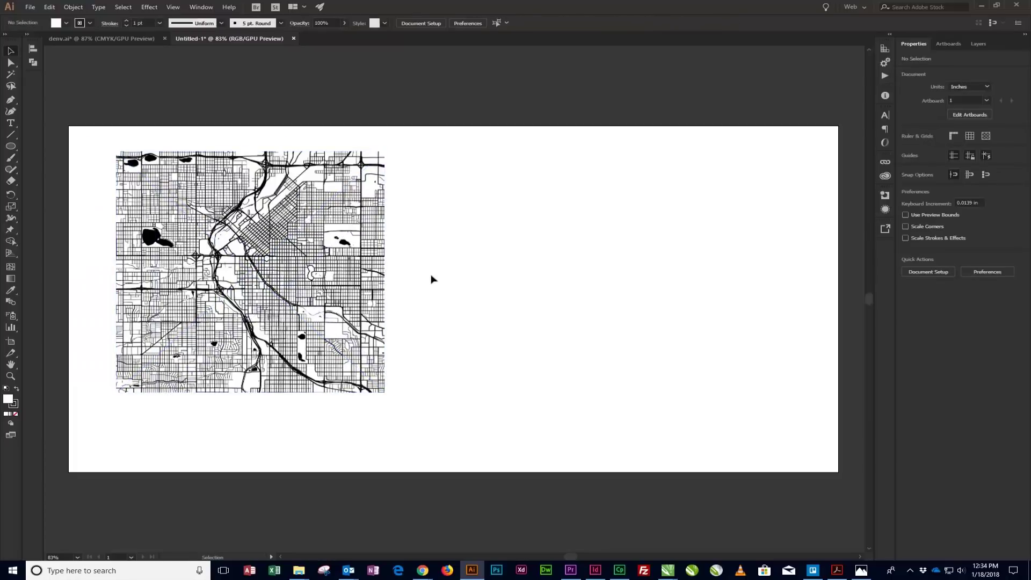
left_click(353, 287)
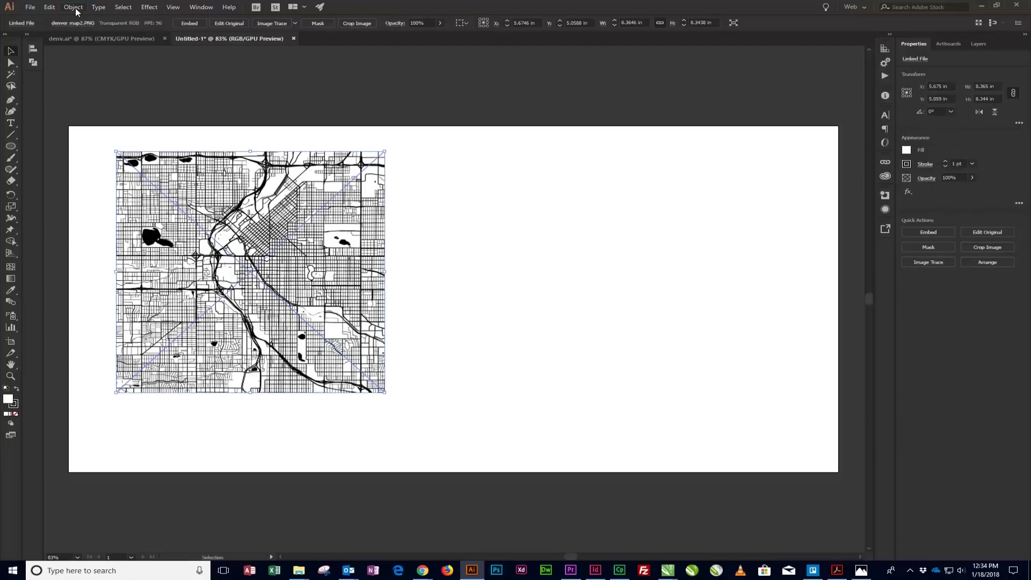
Trace the placed map in the Image Trace panel using the Black and White Logo preset.
left_click(201, 7)
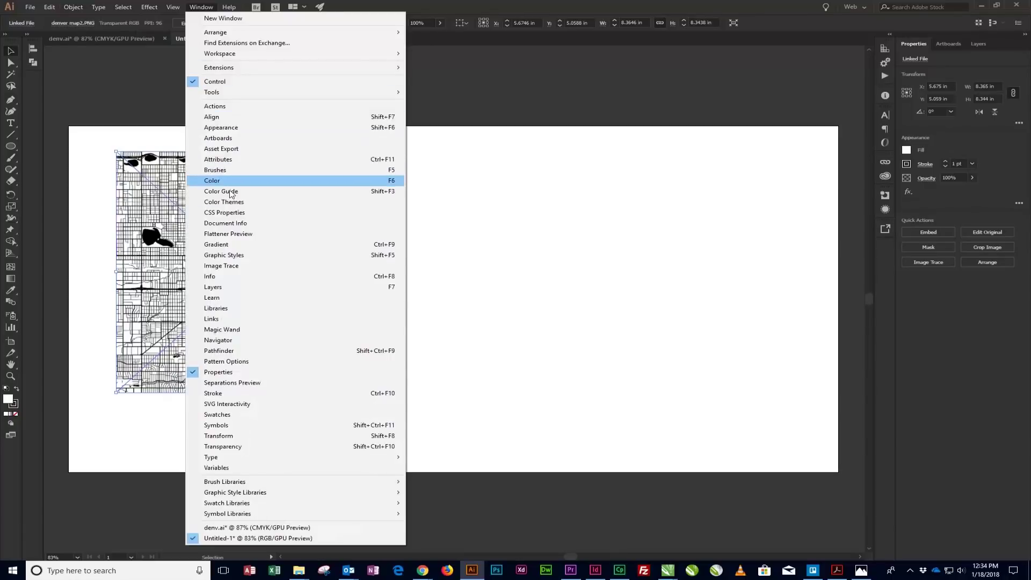
left_click(232, 267)
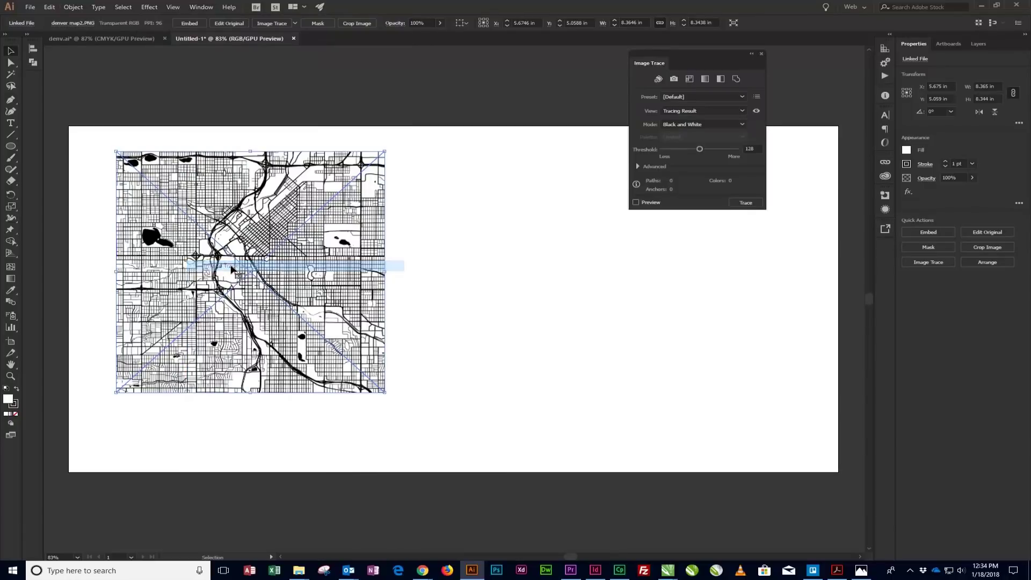
left_click_drag(726, 52, 676, 162)
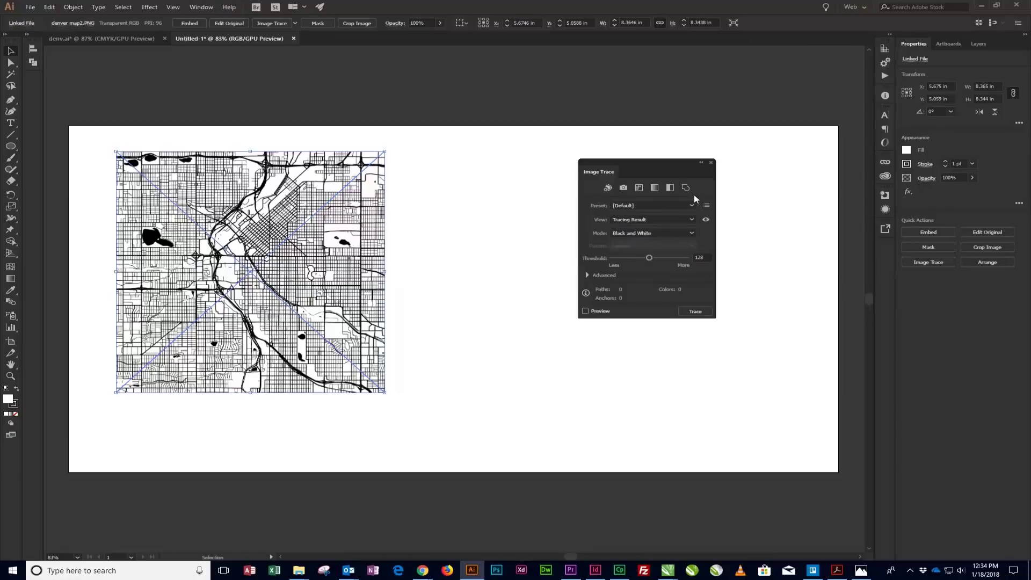
left_click(637, 206)
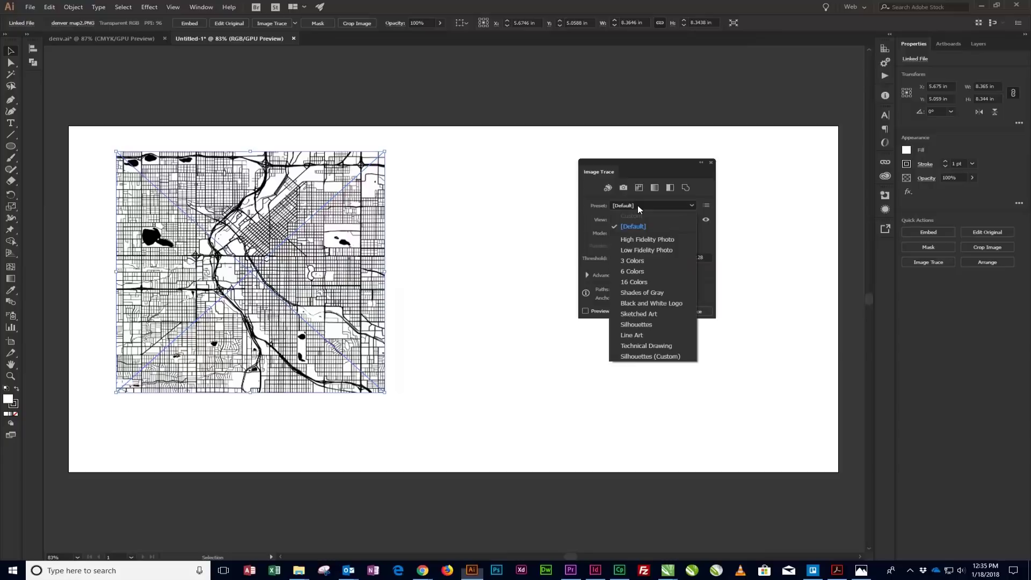
left_click(650, 303)
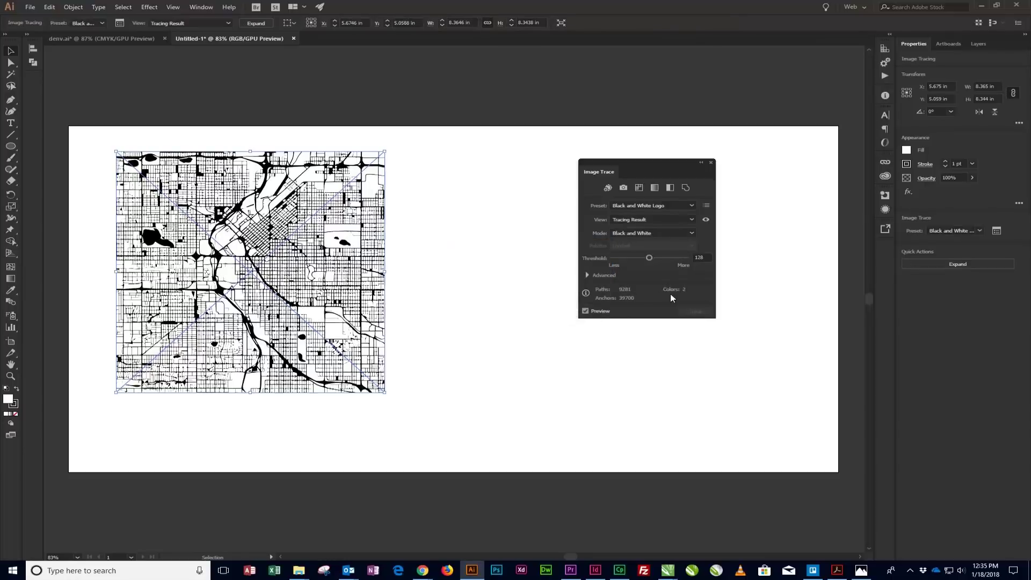
Retrace with threshold 150, paths 71%, corners 84%, noise 1 px, Ignore White, then expand.
left_click(701, 257)
type("150")
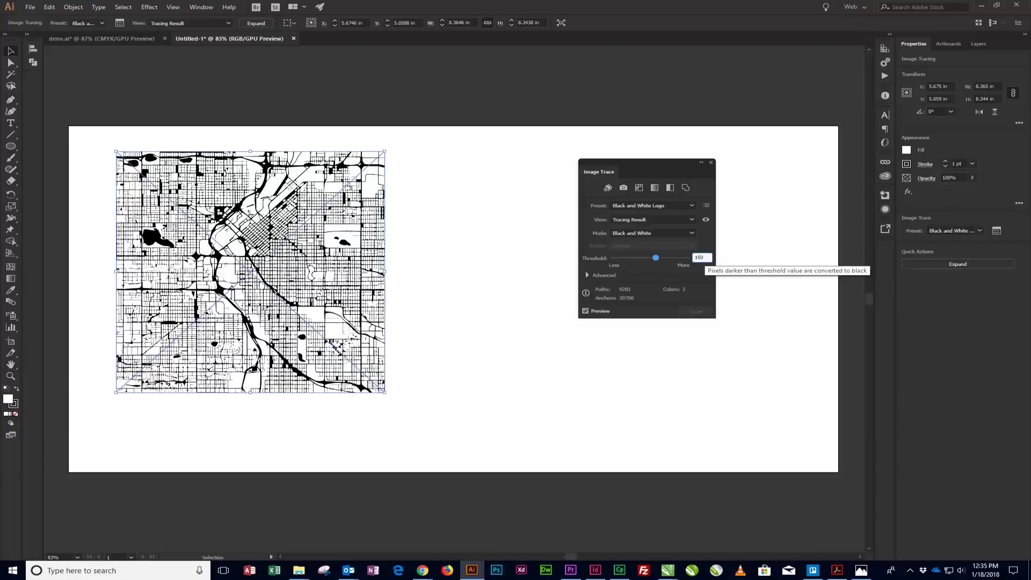
left_click(587, 275)
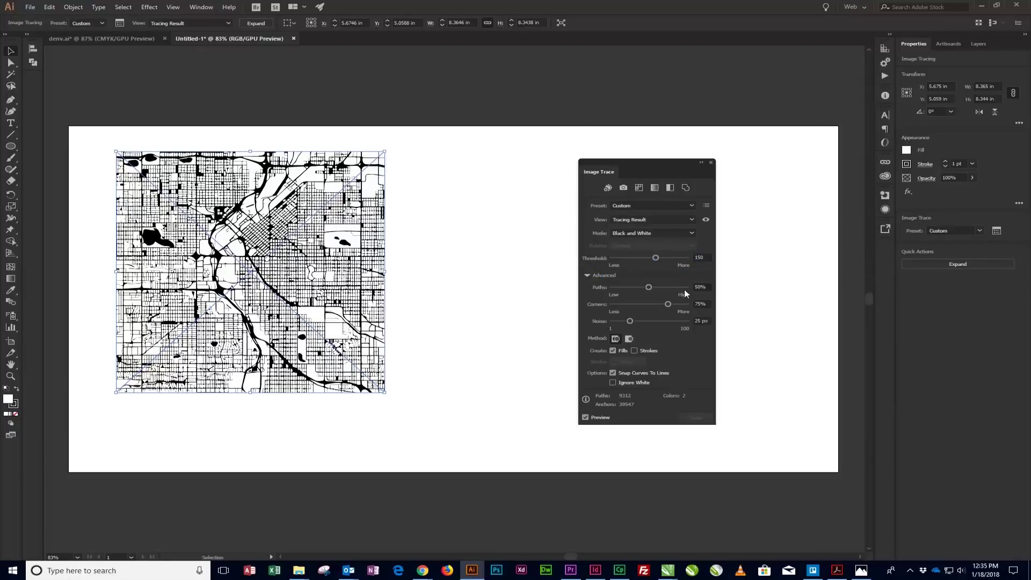
left_click_drag(649, 288, 665, 288)
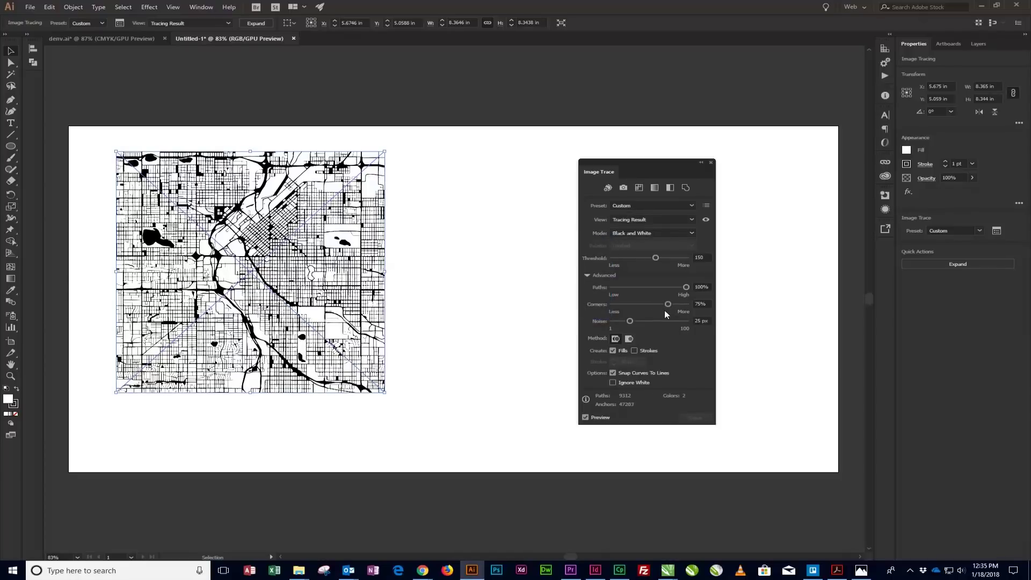
left_click_drag(668, 304, 675, 304)
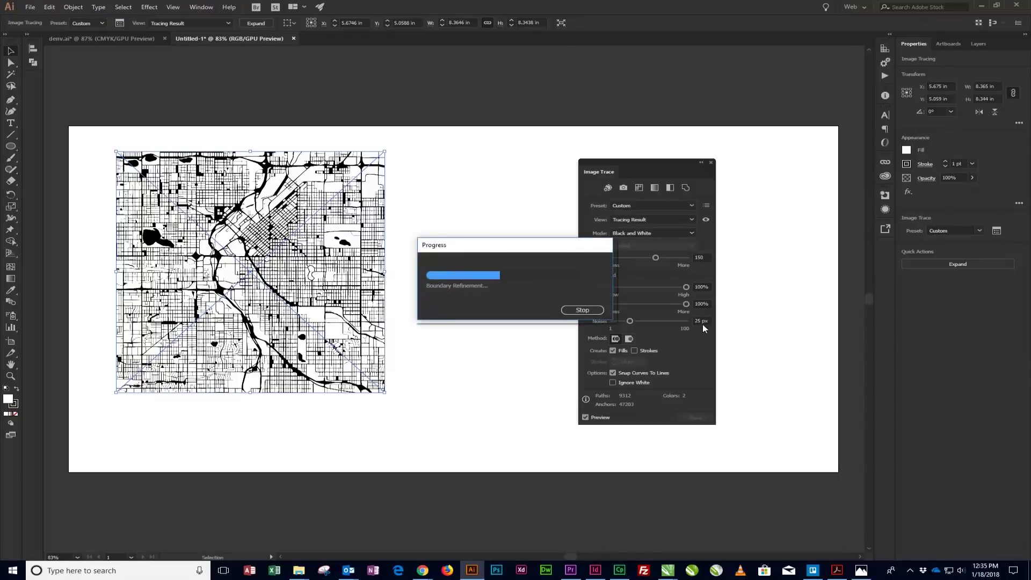
left_click_drag(630, 321, 610, 322)
left_click(613, 382)
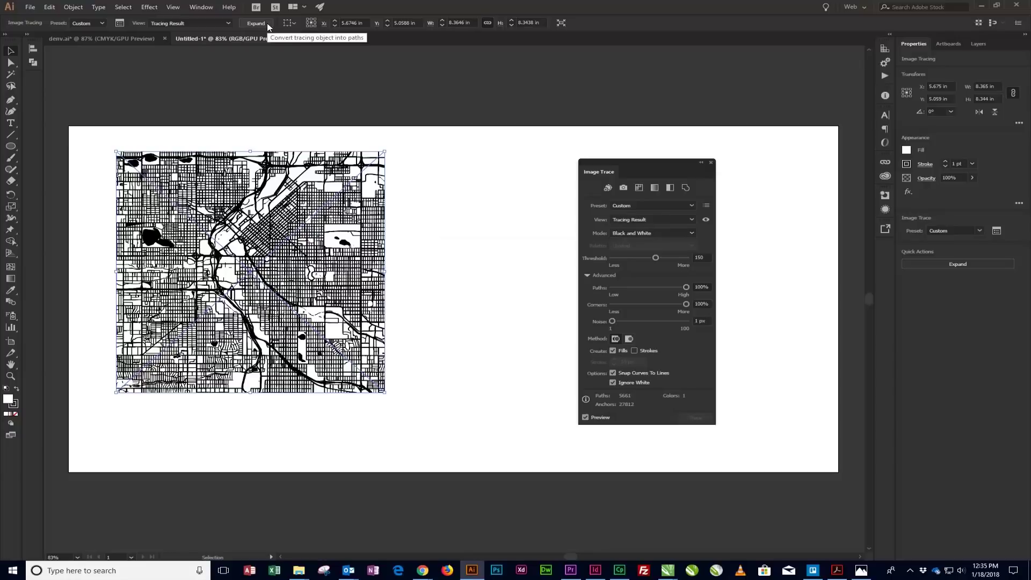
left_click(256, 23)
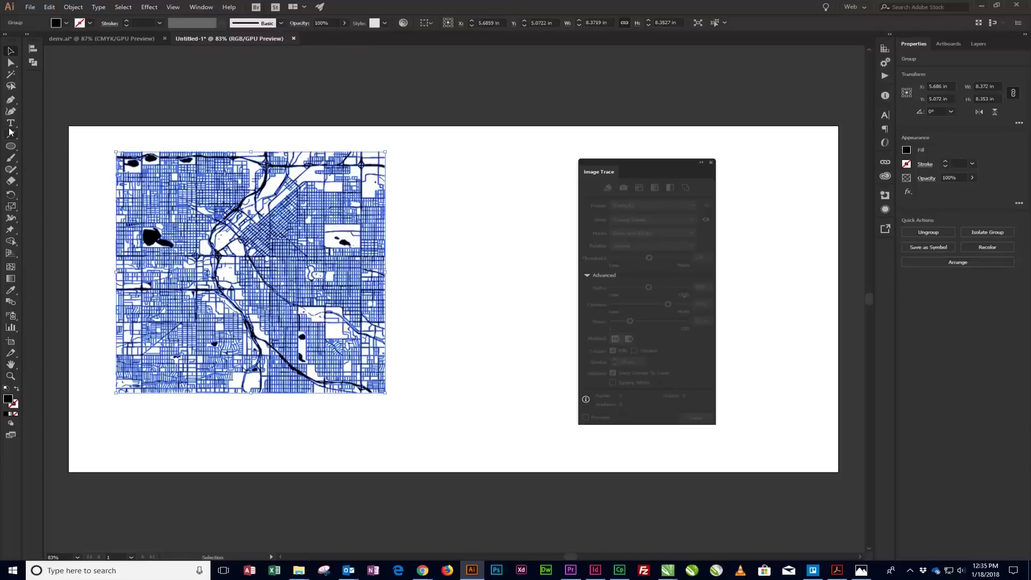
Draw a rectangle over the map with no fill and a black stroke.
left_click_drag(10, 146, 76, 148)
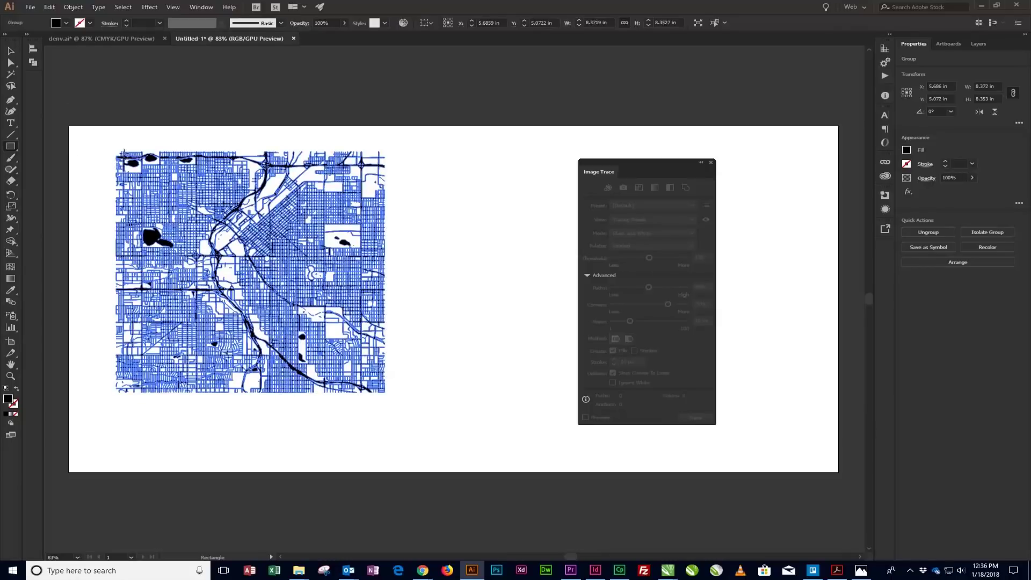
left_click_drag(137, 153, 383, 393)
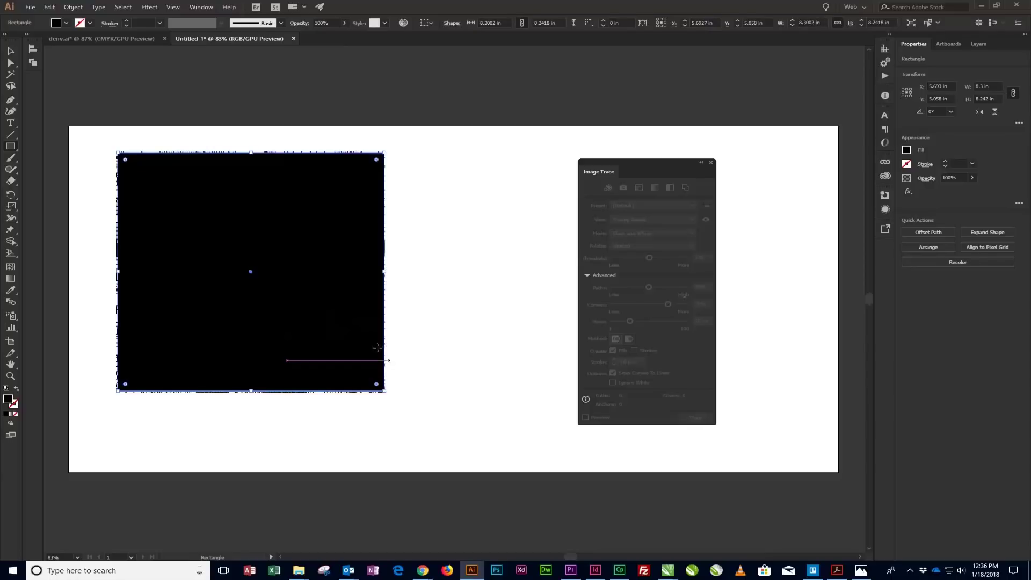
left_click(67, 23)
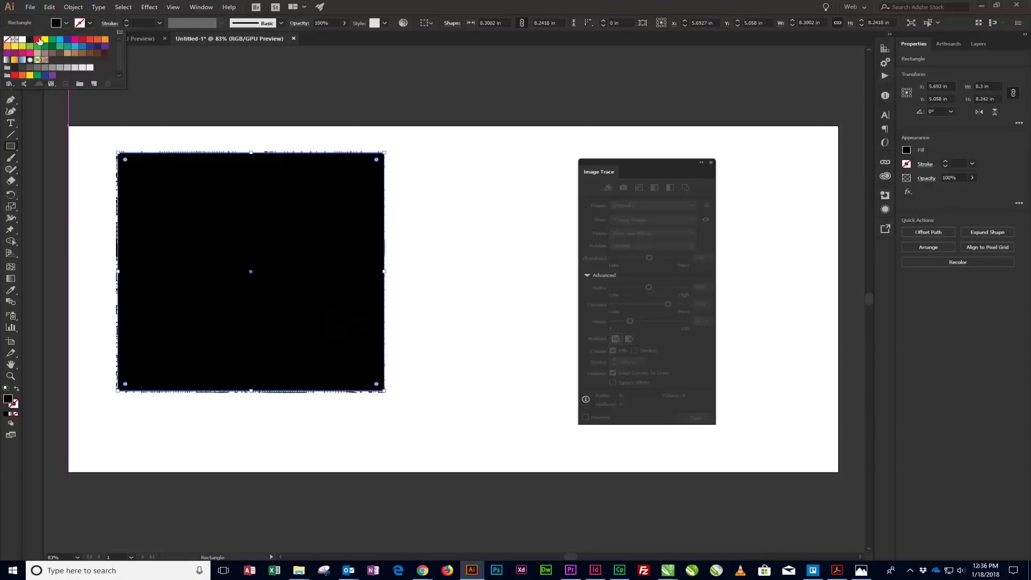
left_click(7, 40)
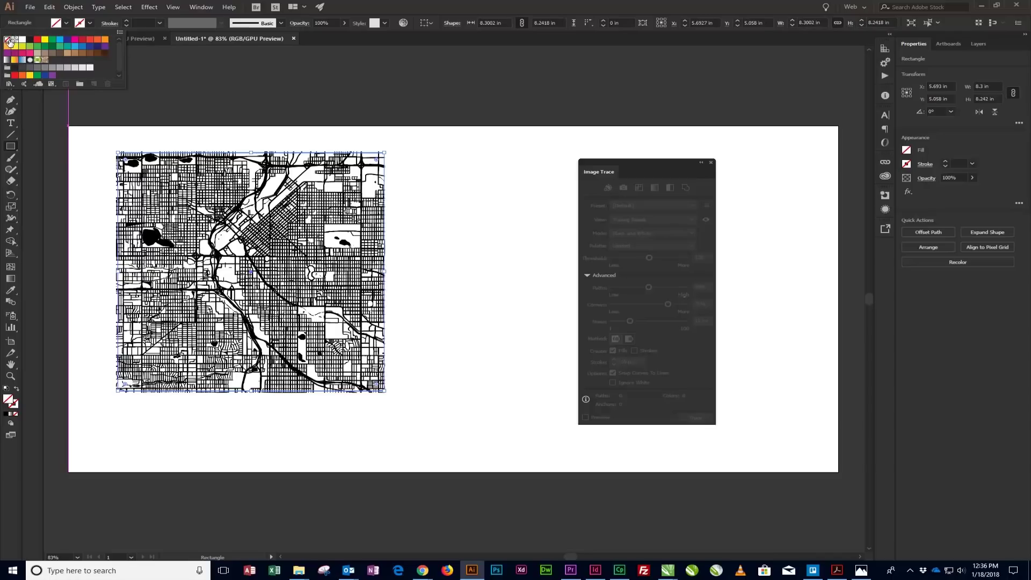
left_click(91, 22)
left_click(89, 22)
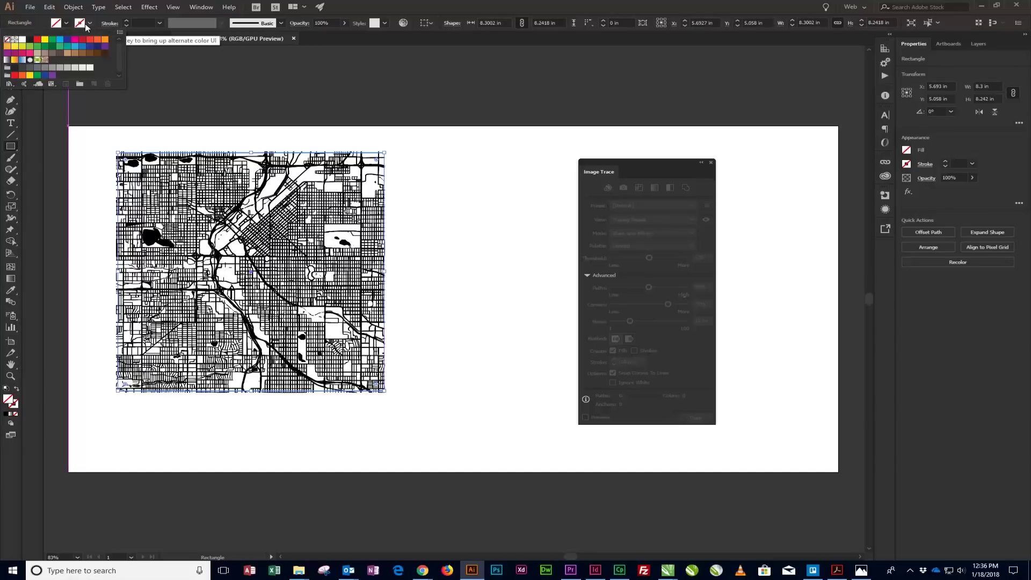
left_click(29, 39)
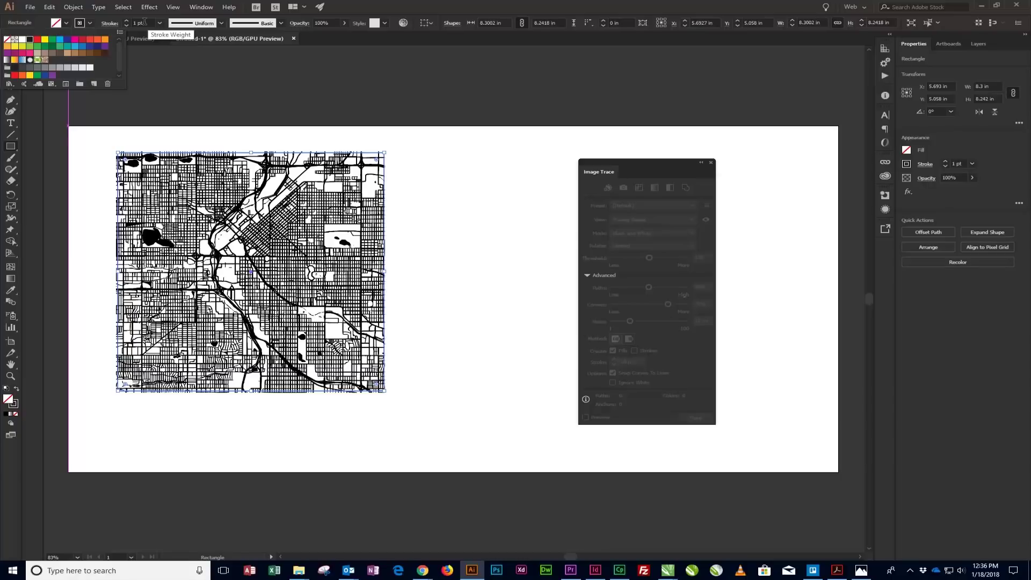
Set the map rectangle's stroke weight to 54 pt (0.75 in) for a heavy black frame.
left_click(204, 7)
left_click(205, 9)
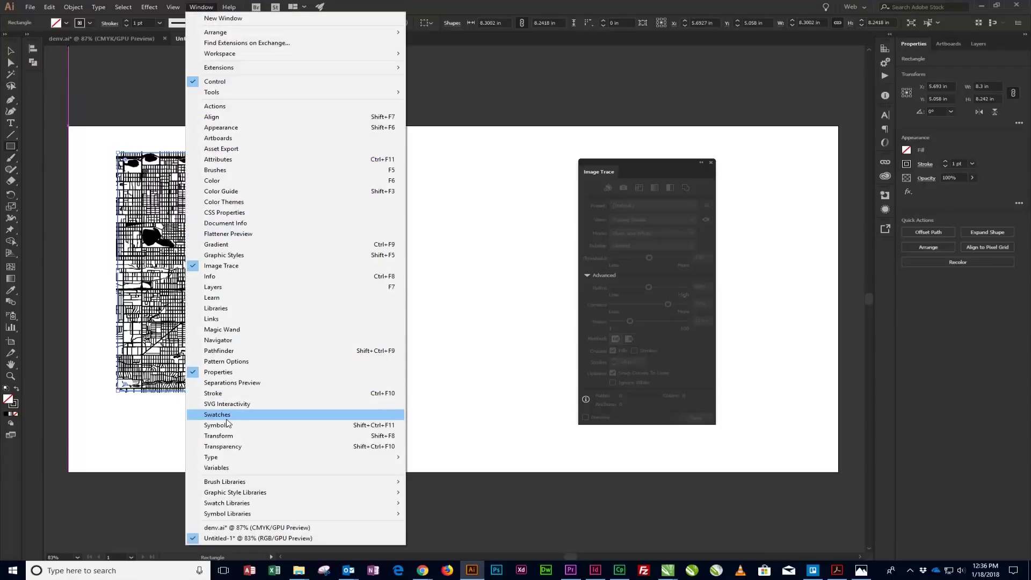
left_click(220, 393)
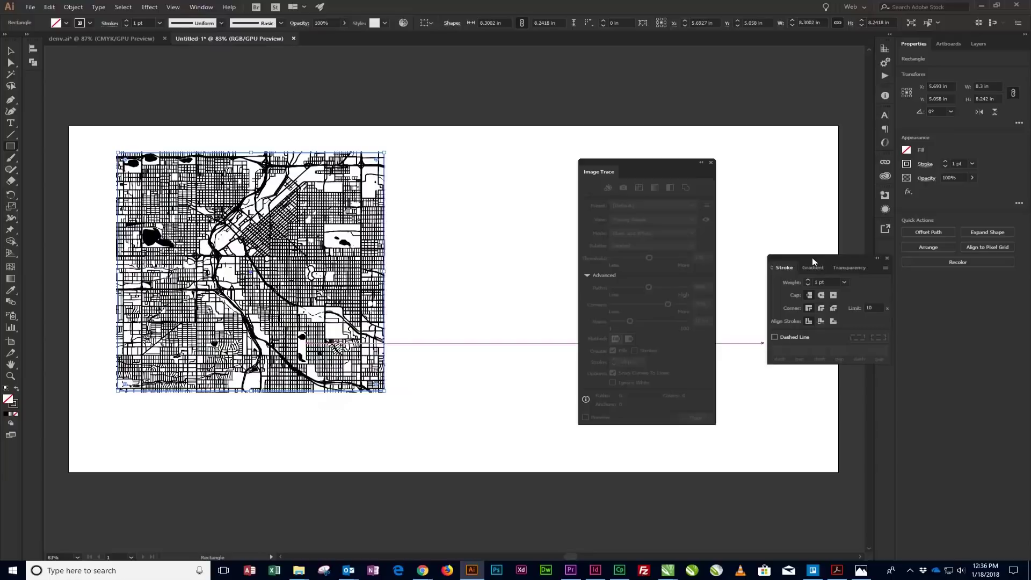
mouse_move(814, 263)
left_mouse_down()
mouse_move(585, 231)
mouse_move(477, 177)
left_mouse_up()
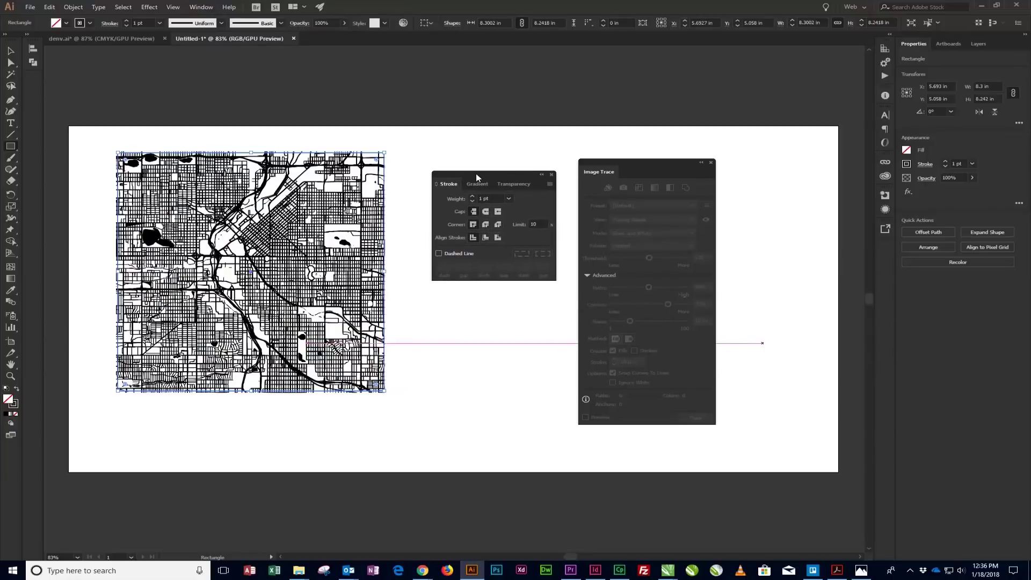
left_click(483, 199)
type("1")
key("Tab")
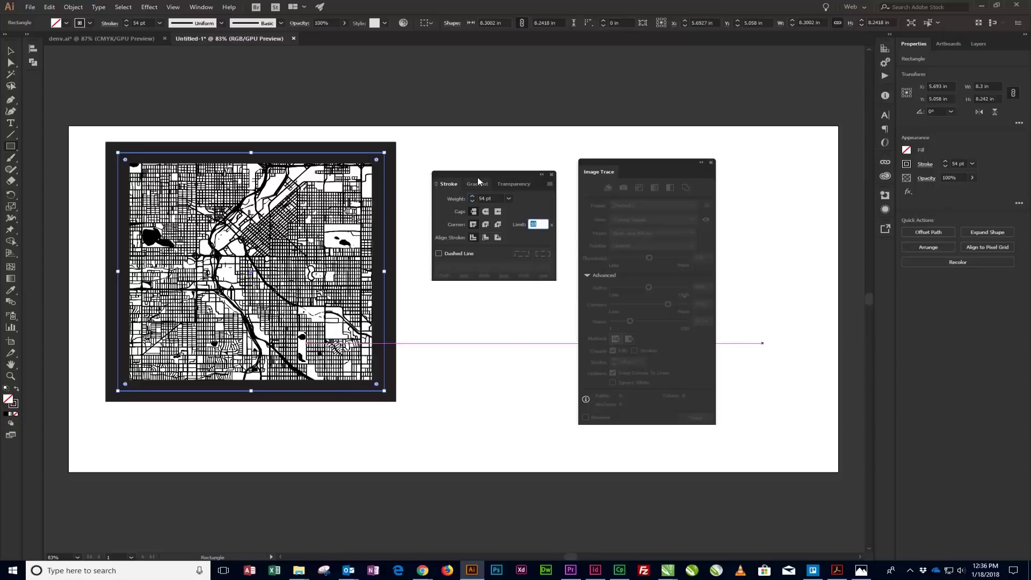
Align the frame's stroke to the outside and draw a rectangle along the map's bottom edge.
left_click(497, 238)
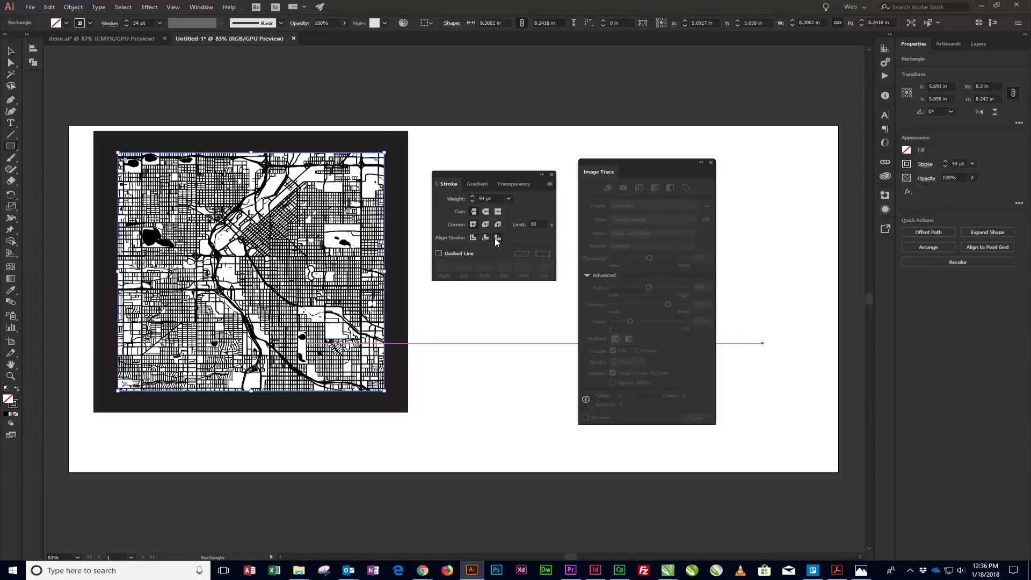
left_click(421, 268)
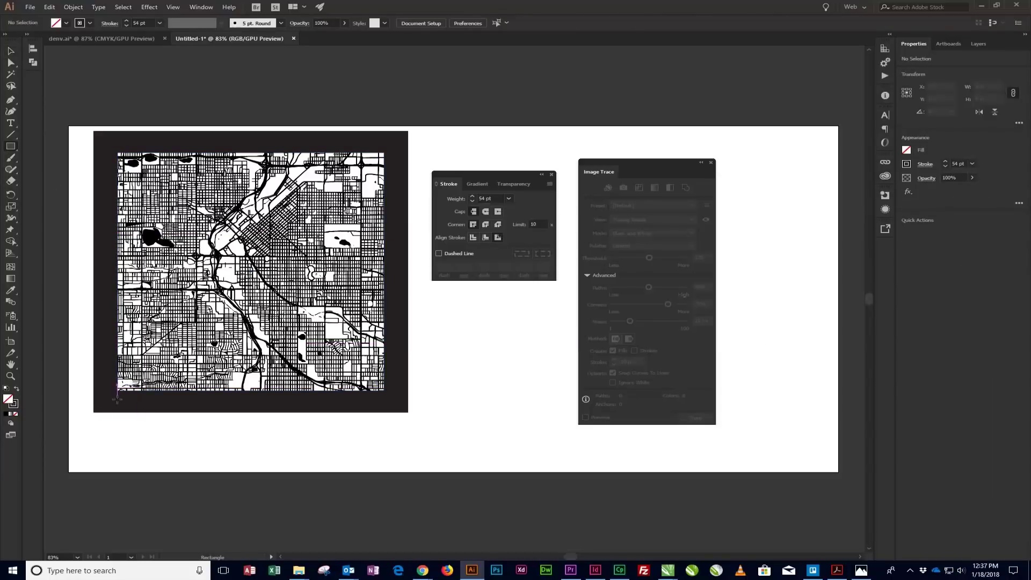
mouse_move(117, 391)
left_mouse_down()
mouse_move(242, 439)
mouse_move(392, 412)
mouse_move(385, 393)
mouse_move(384, 459)
left_mouse_up()
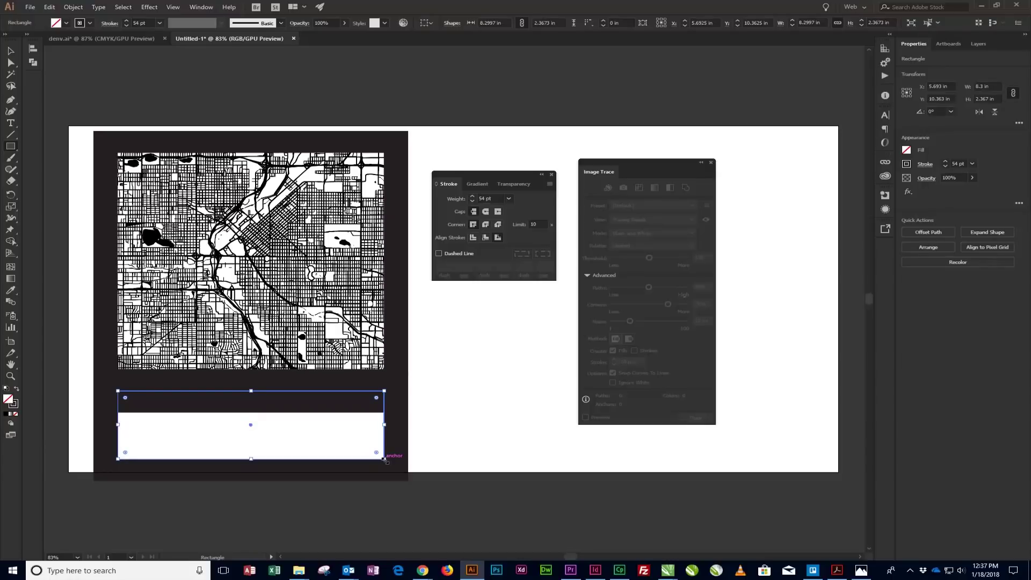
Lower the new rectangle's top edge to form the white label box beneath the map.
key("v")
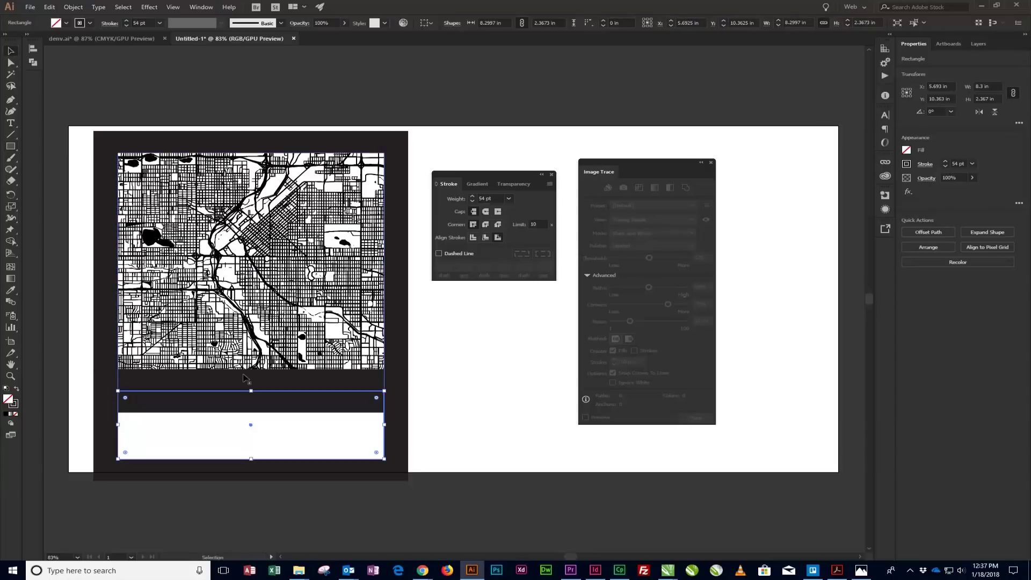
left_click_drag(250, 390, 248, 412)
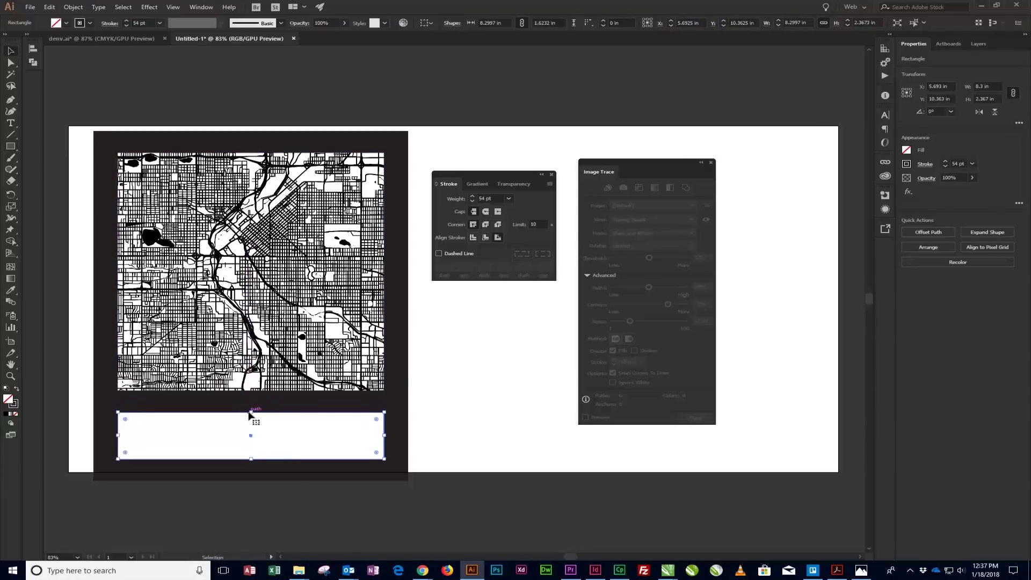
left_click(430, 413)
left_click(403, 438)
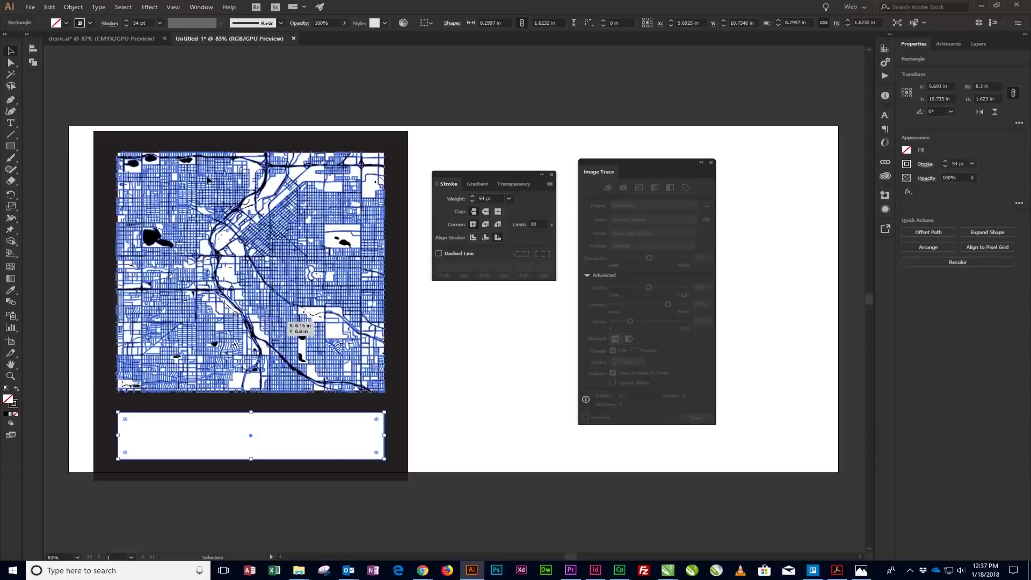
left_click(170, 9)
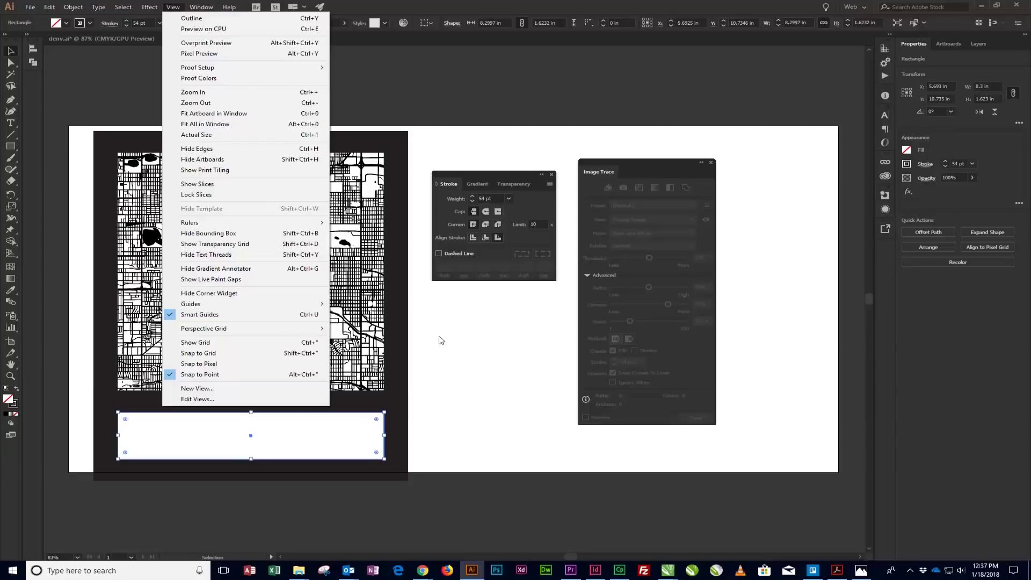
left_click(398, 372)
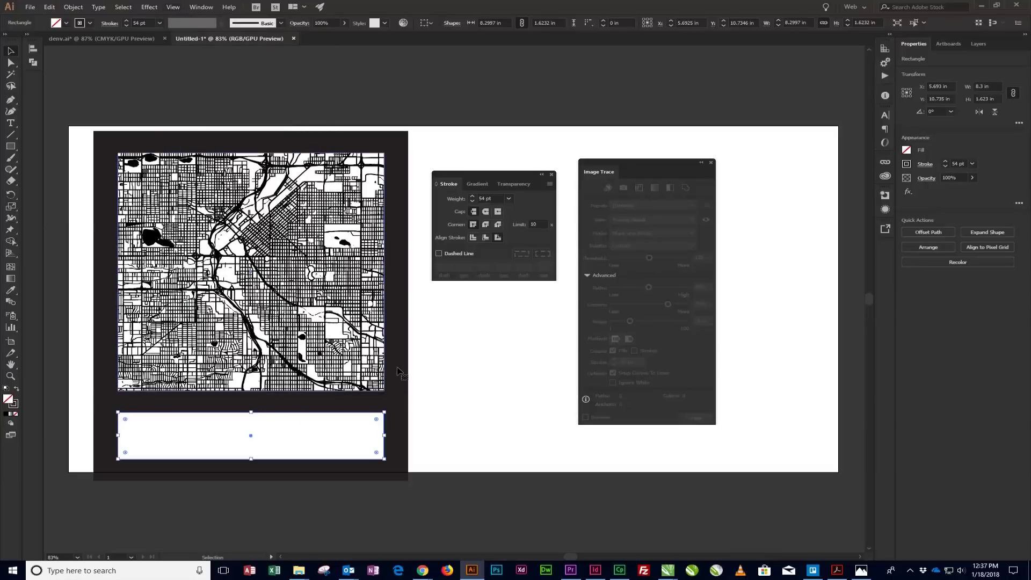
left_click(53, 247)
left_click(11, 124)
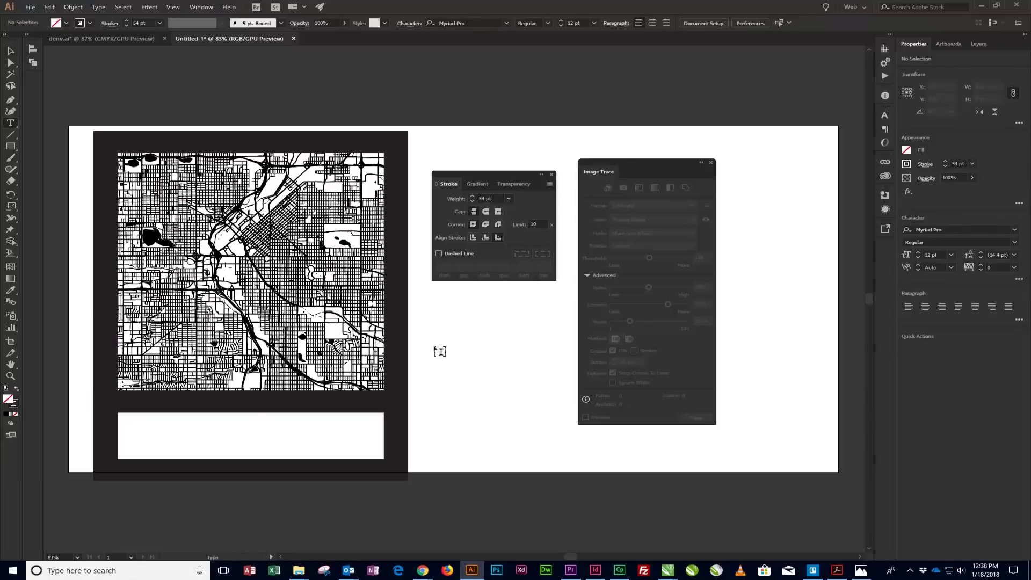
Type 'DENVER, CO' in Helvetica Condensed Black inside the white box and zoom in on it.
left_click(469, 23)
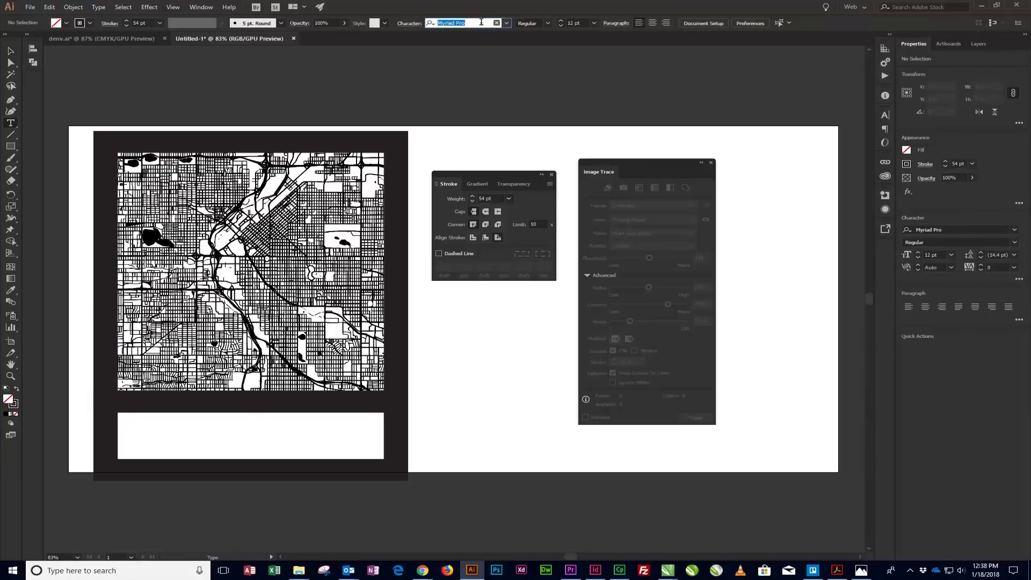
type("hel")
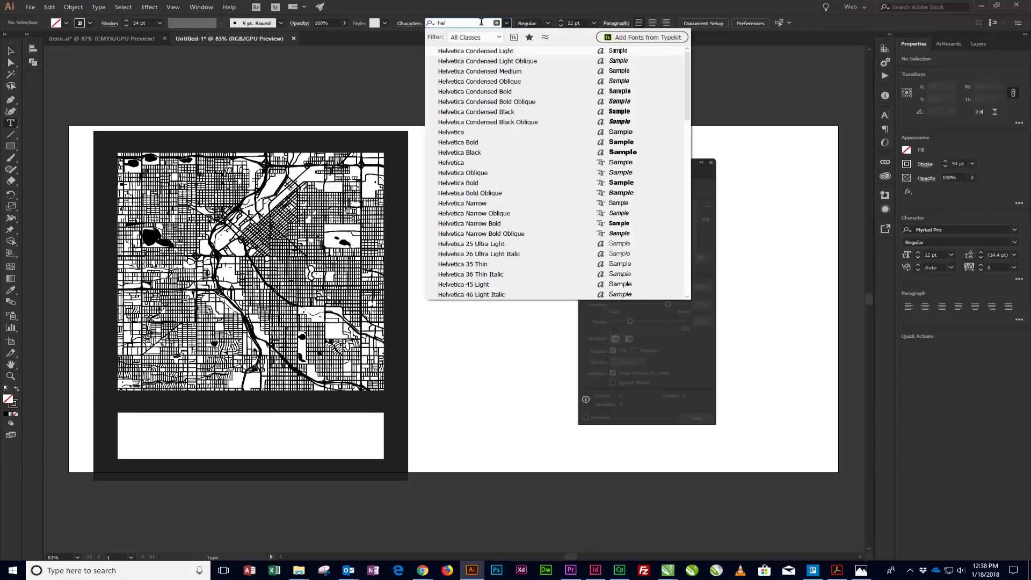
left_click(495, 112)
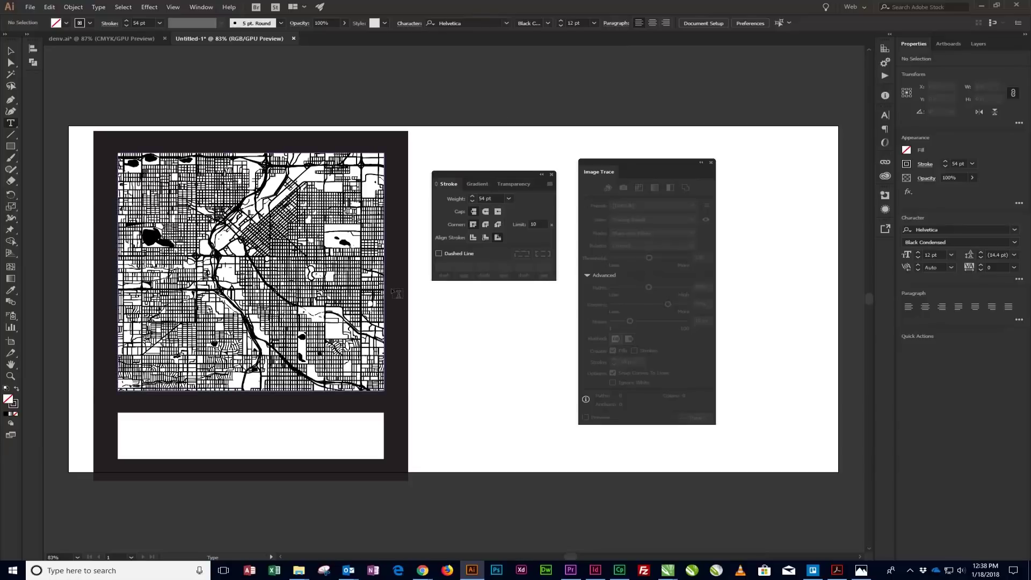
left_click(157, 440)
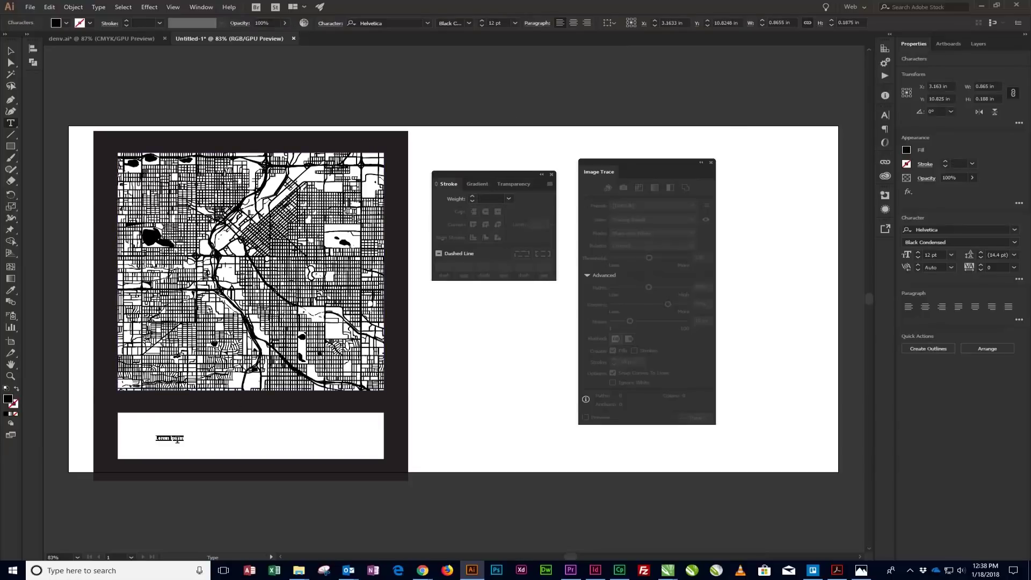
type("DENVER, CO")
left_click(10, 51)
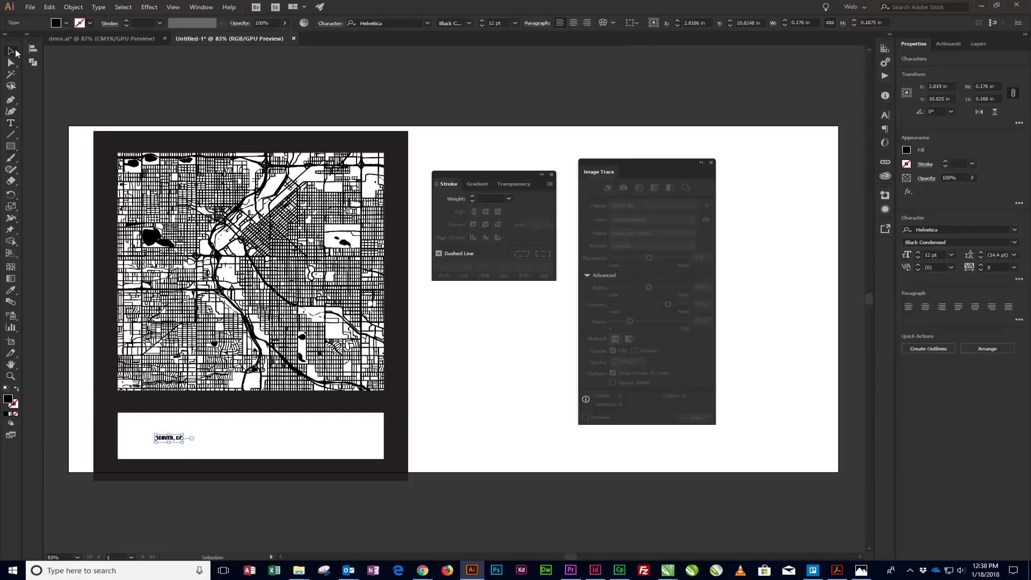
left_click(79, 296)
key("z")
left_click_drag(78, 373, 435, 496)
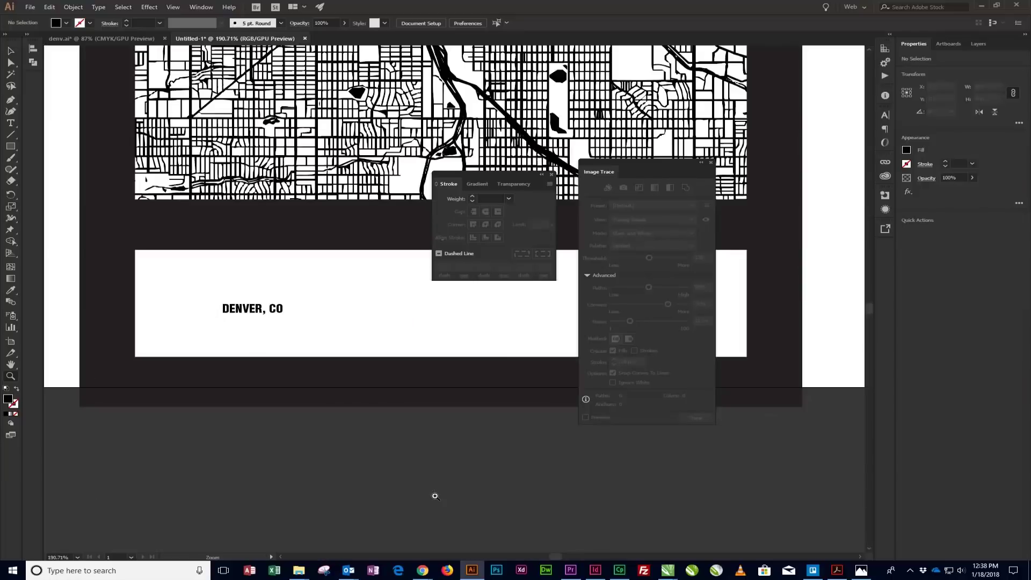
Scale the DENVER, CO text to span the white band, then nudge it slightly upward.
left_click(711, 162)
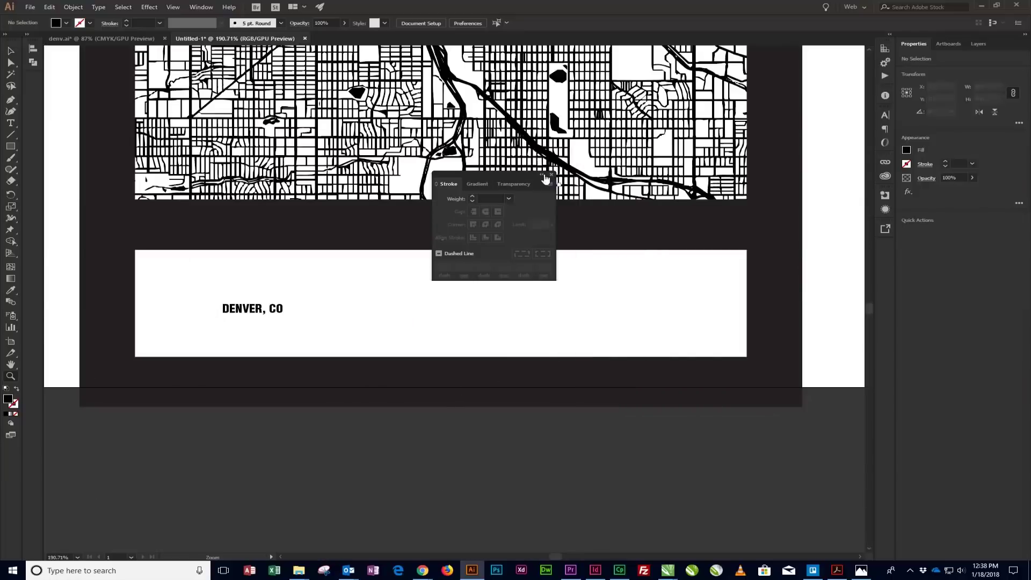
mouse_move(551, 177)
left_mouse_down()
mouse_move(943, 214)
mouse_move(990, 280)
left_mouse_up()
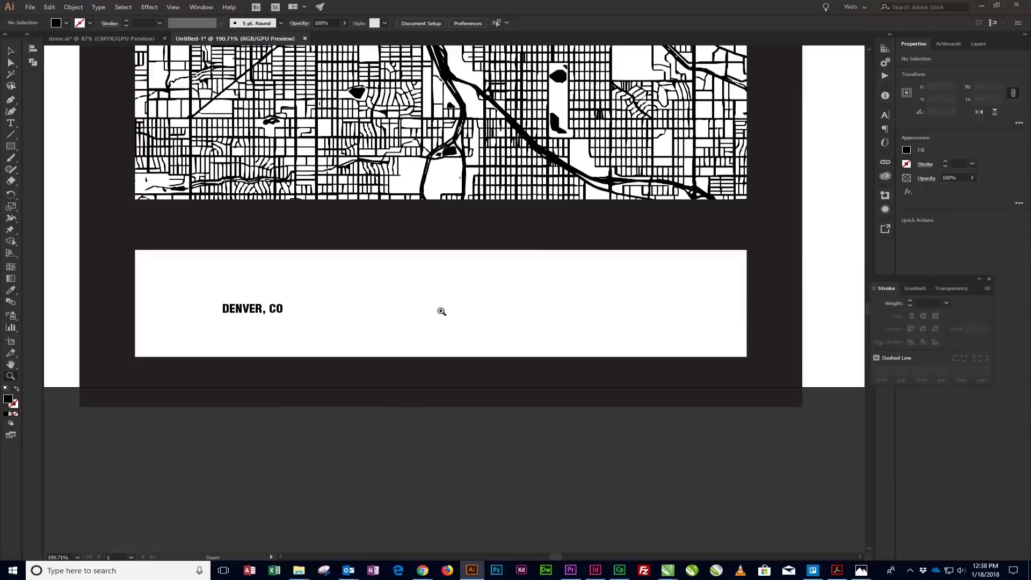
key("v")
left_click(254, 310)
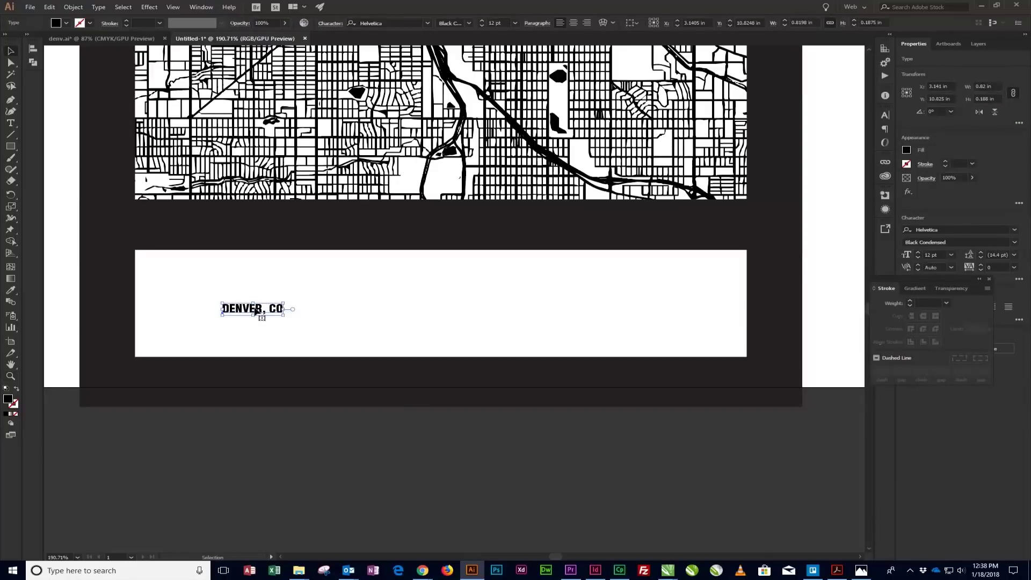
left_click_drag(255, 315, 719, 378)
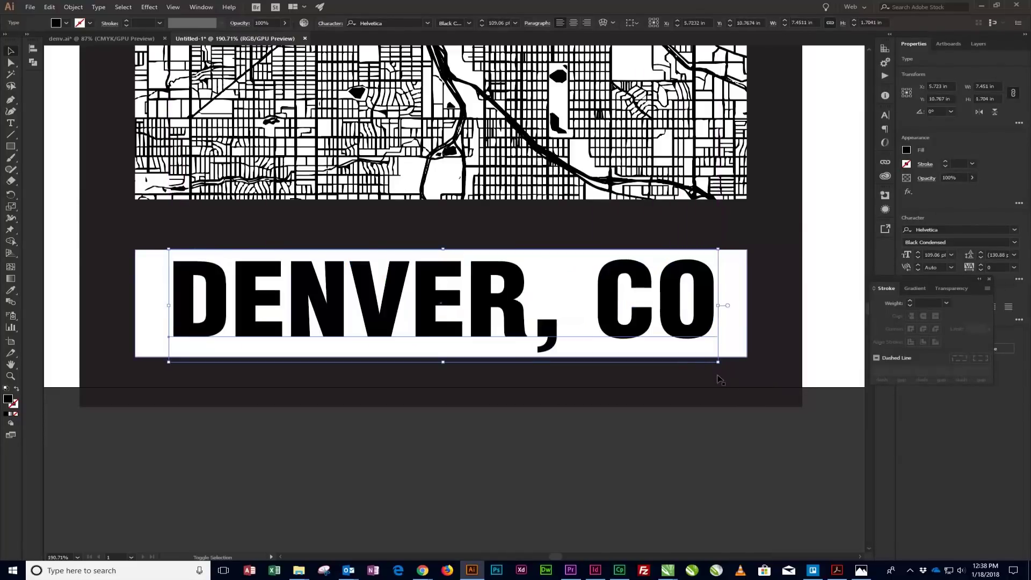
key("Up")
key("Up")
key("Up")
key("Up")
key("Up")
key("Up")
key("Up")
key("Up")
key("Up")
key("Left")
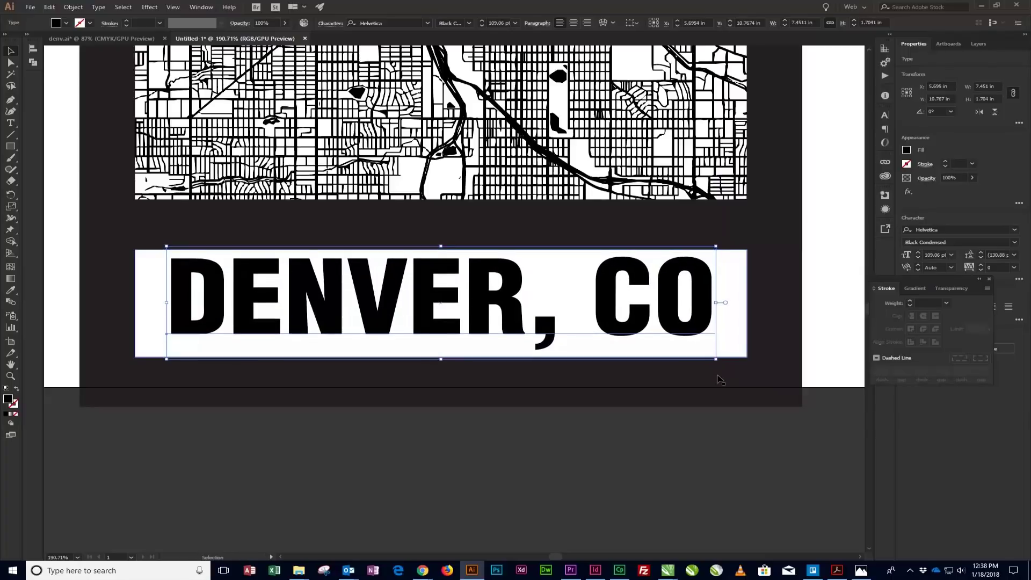
key("Up")
key("Up")
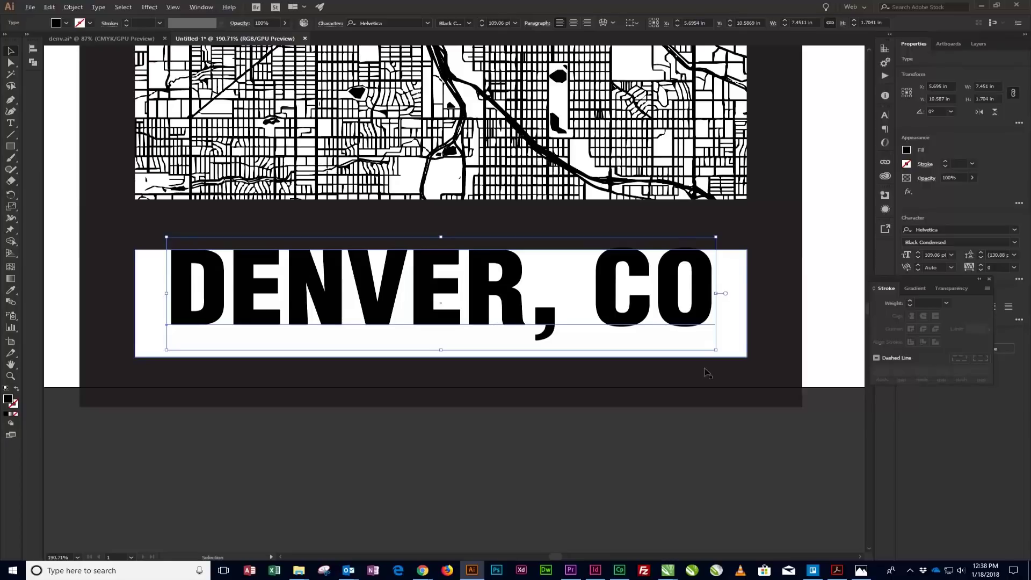
scroll(709, 375, "down", 1)
Alt-drag a copy of DENVER, CO below the artboard and reselect the original text.
left_click_drag(553, 327, 425, 501)
left_click(722, 457)
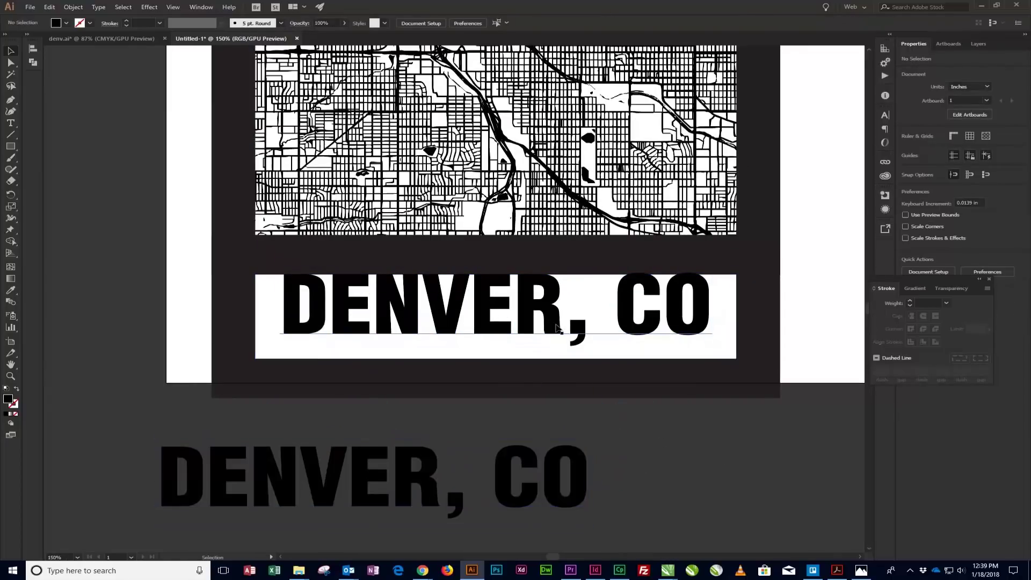
left_click(559, 328)
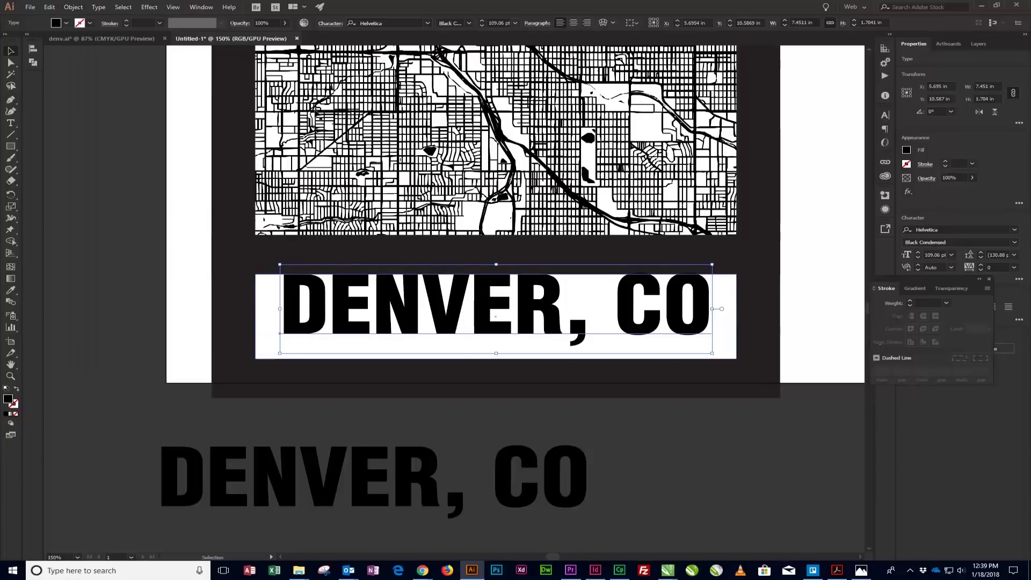
left_click(99, 7)
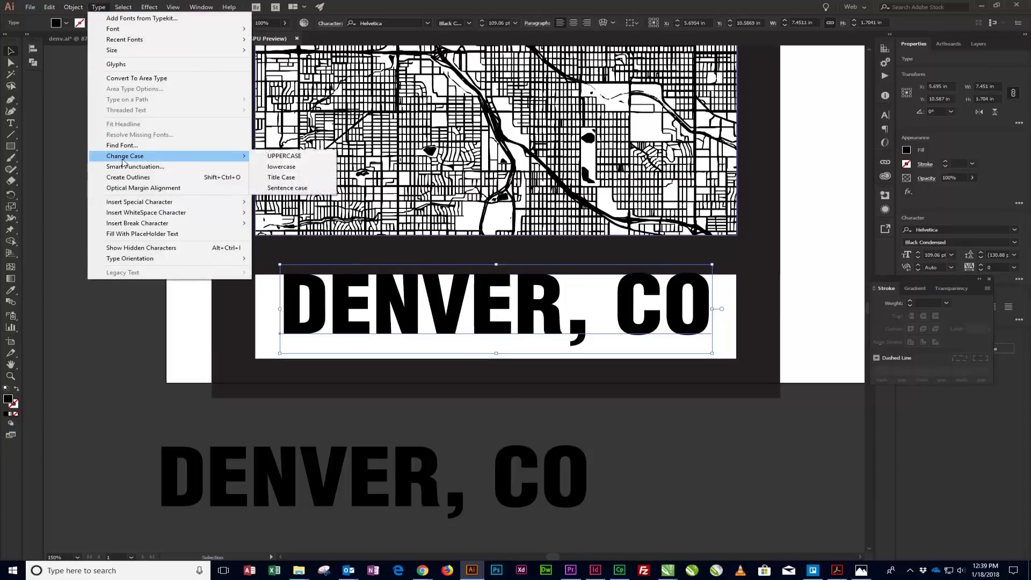
Convert DENVER, CO to outlines and raise the white band's bottom edge to the text baseline.
left_click(127, 177)
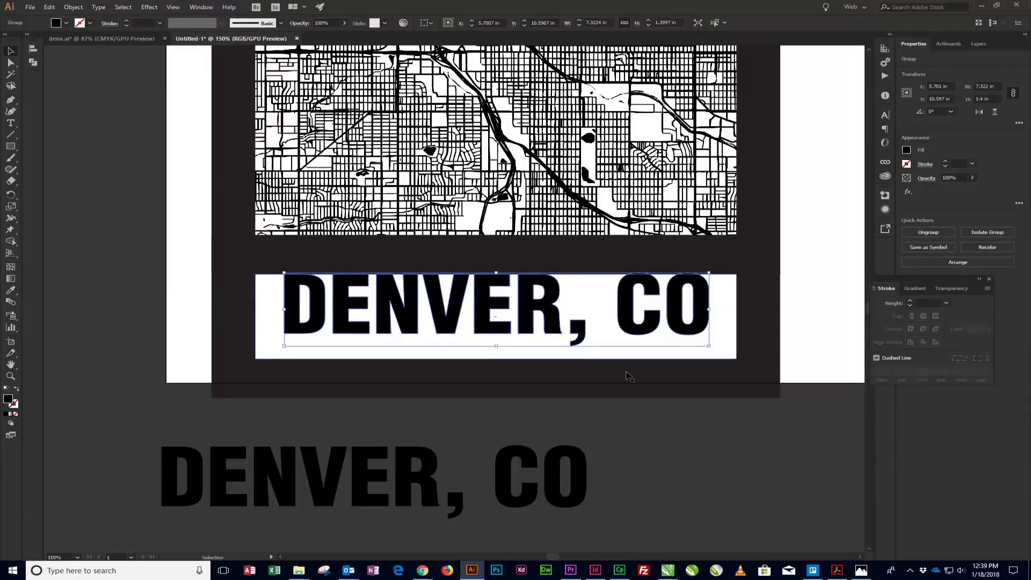
left_click(642, 352)
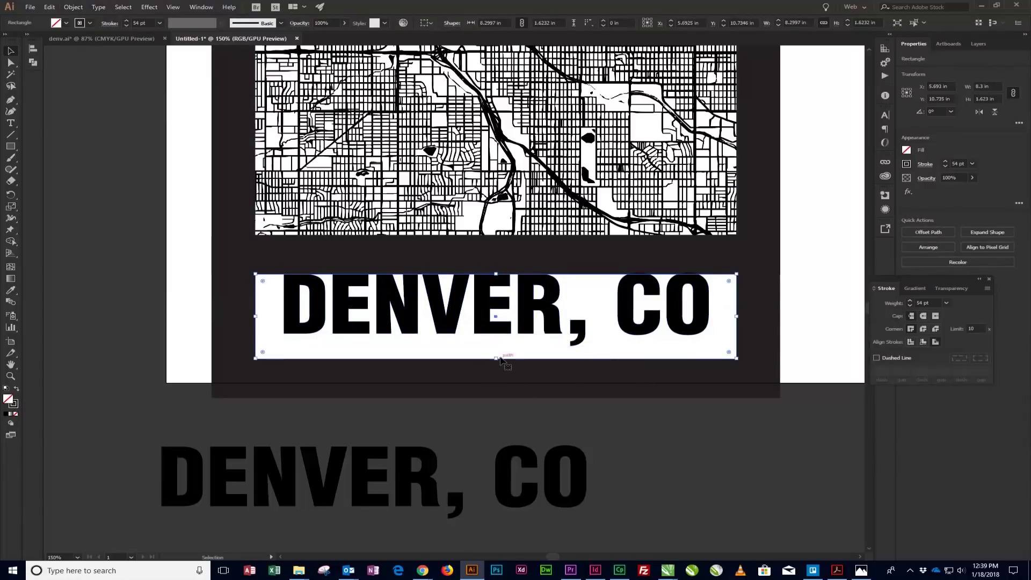
left_click_drag(495, 357, 495, 333)
left_click(835, 326)
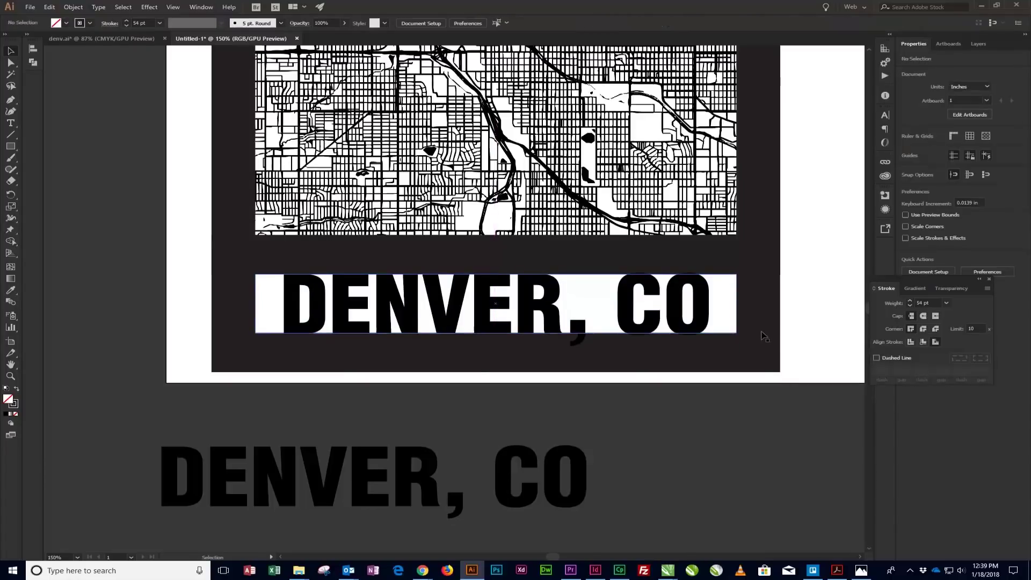
left_click(395, 358)
Redefine the Black swatch as RGB 0, 0, 0 and select the map's frame rectangle.
left_click(89, 23)
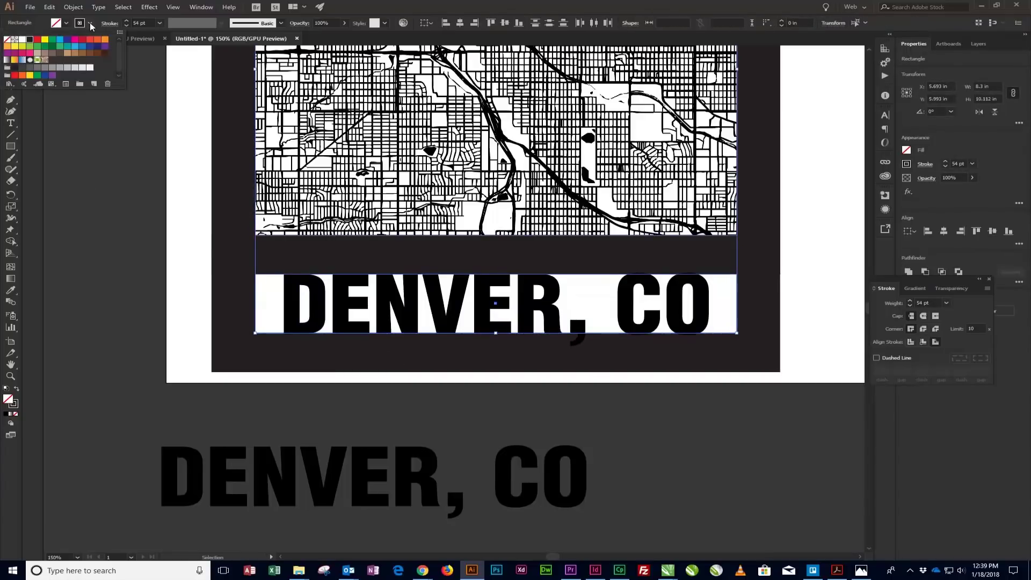
double_click(29, 39)
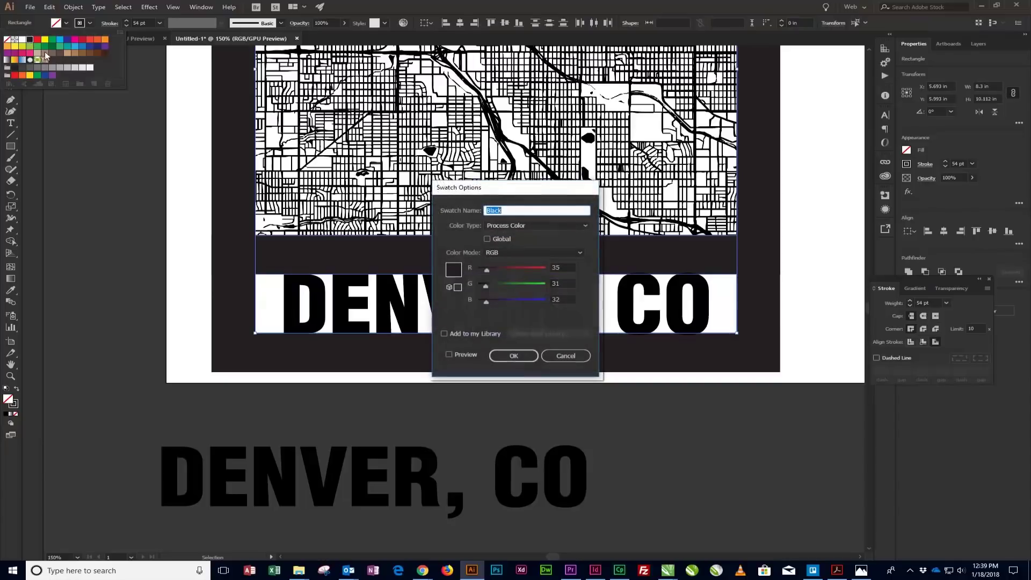
left_click(561, 268)
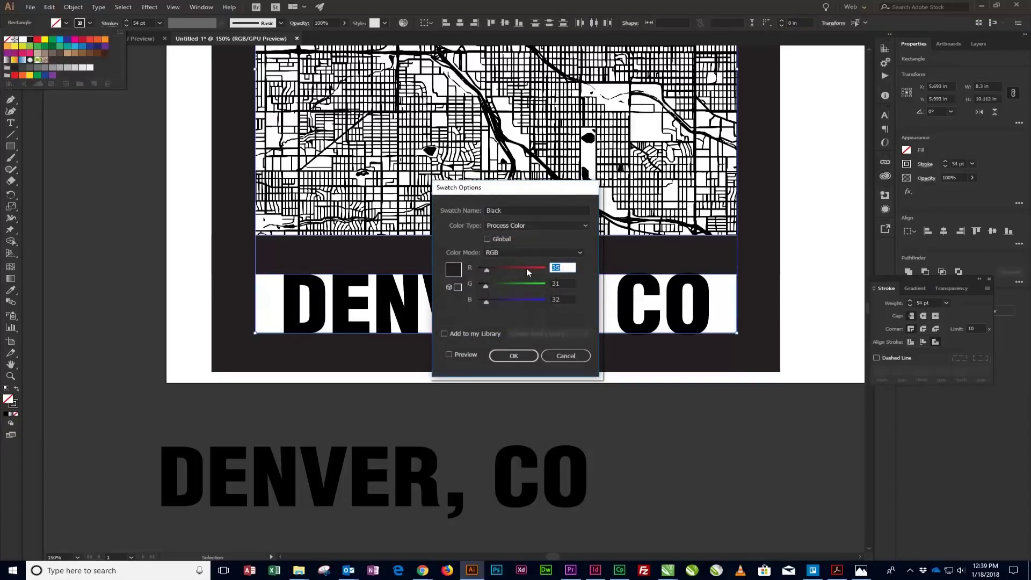
type("0")
key("Tab")
type("0")
key("Tab")
type("0")
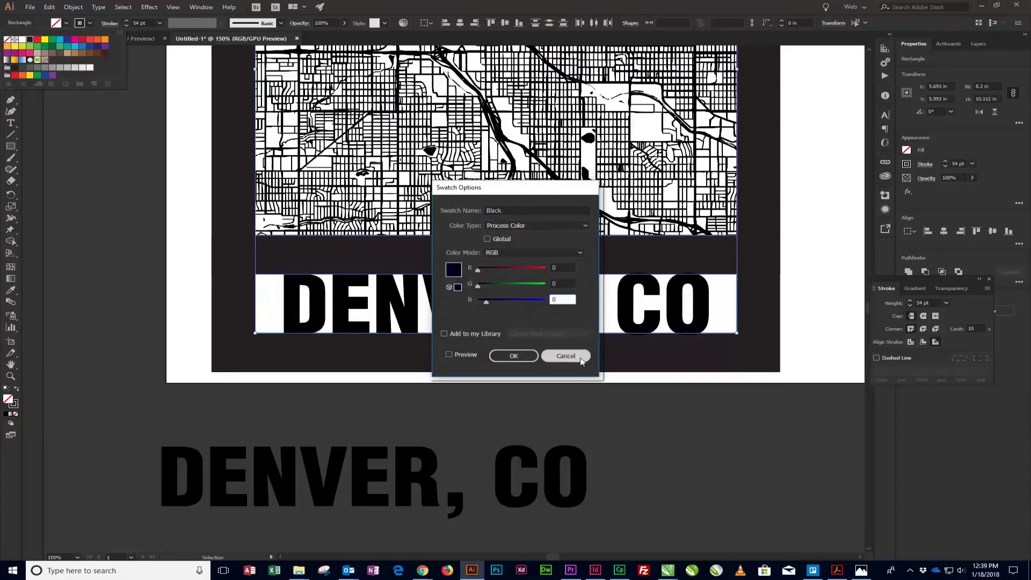
left_click(514, 356)
left_click(86, 143)
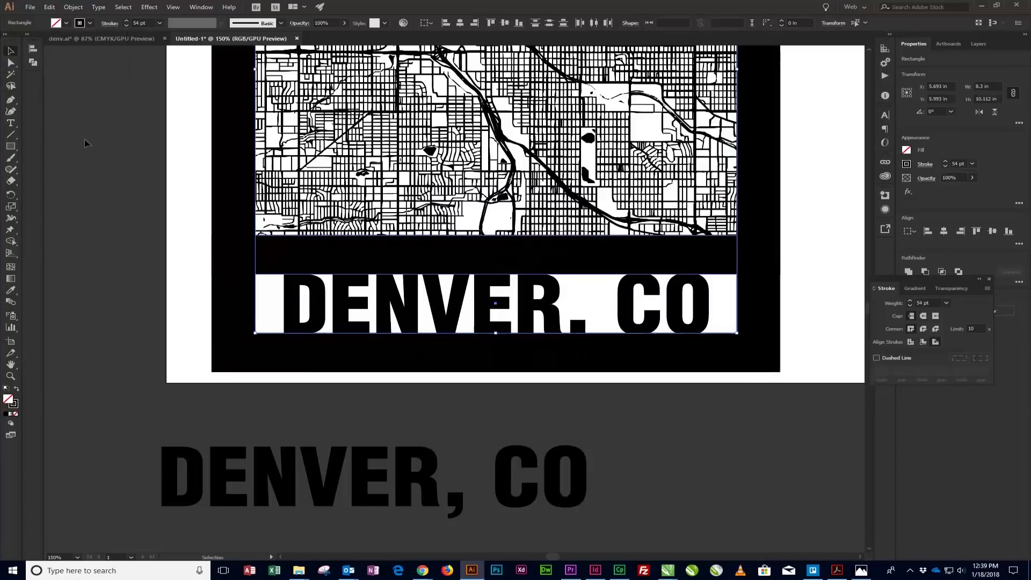
left_click(759, 325)
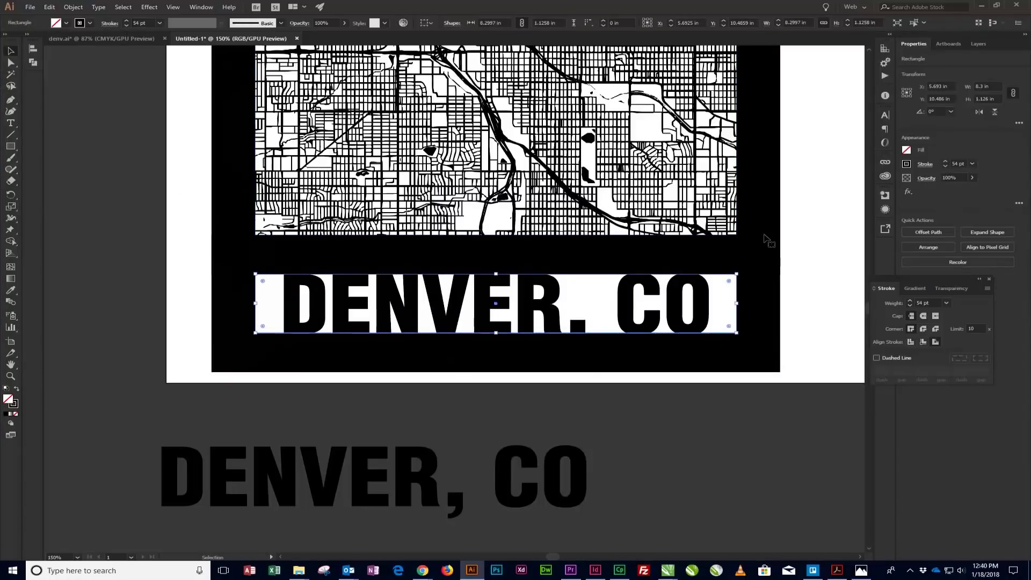
left_click(763, 206)
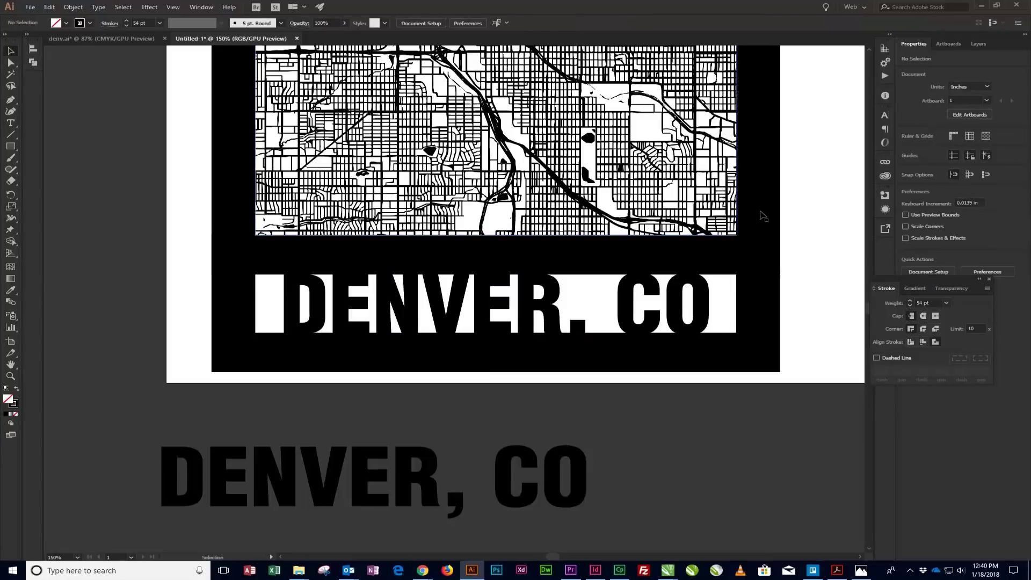
Outline the strokes of the frame and name band rectangles with Object > Path > Outline Stroke.
left_click(766, 307, "shift")
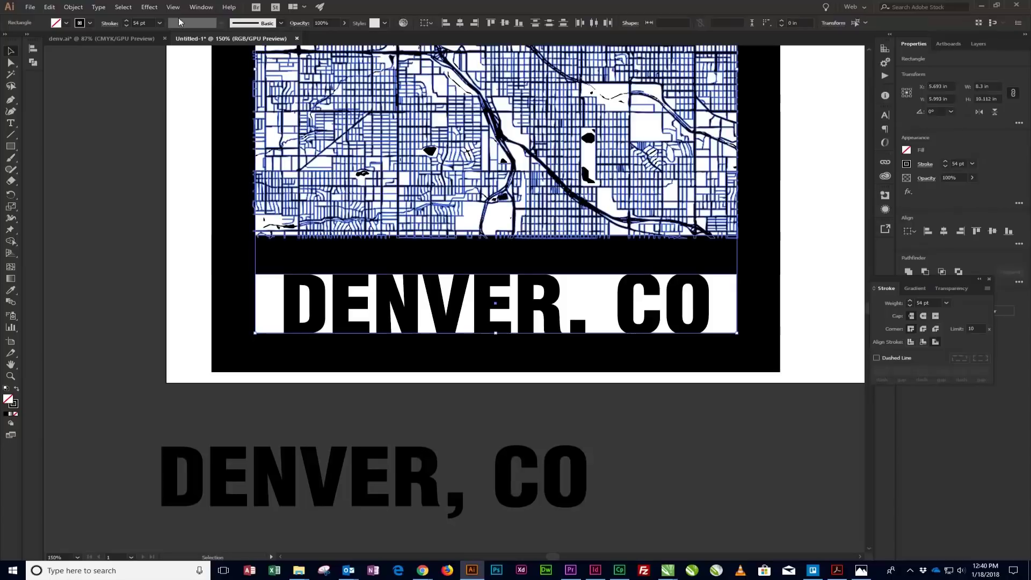
left_click(73, 7)
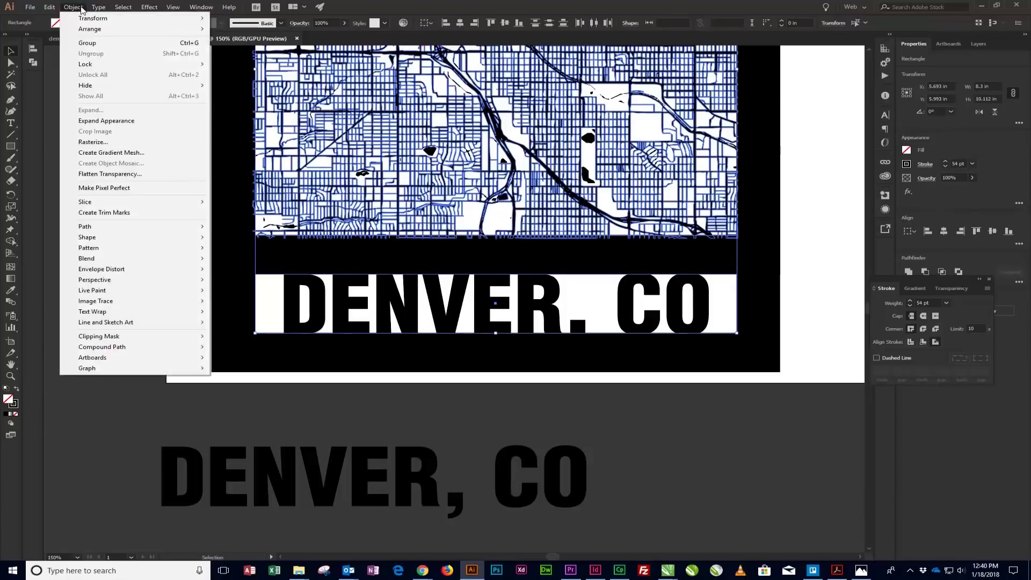
mouse_move(115, 226)
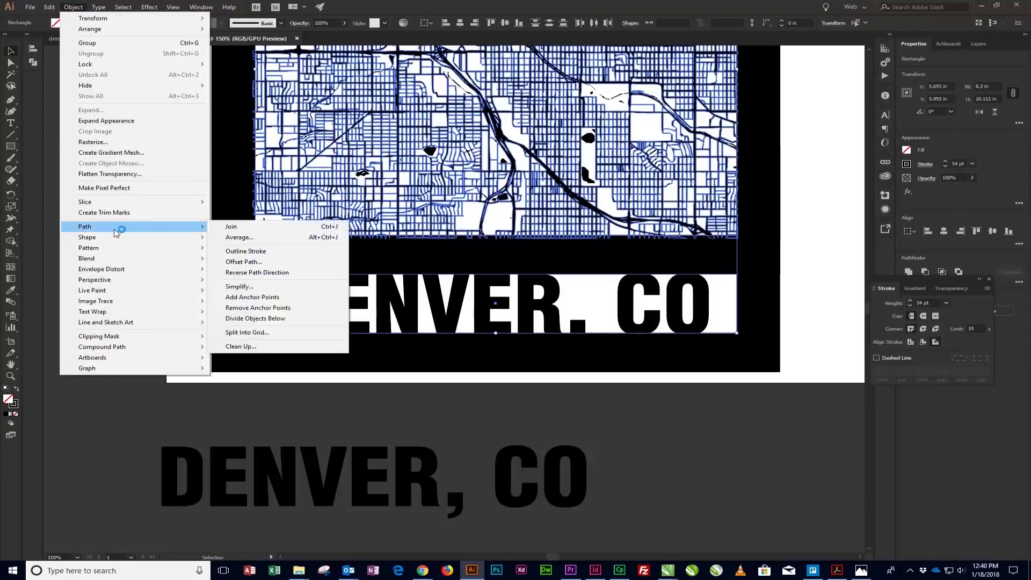
left_click(247, 253)
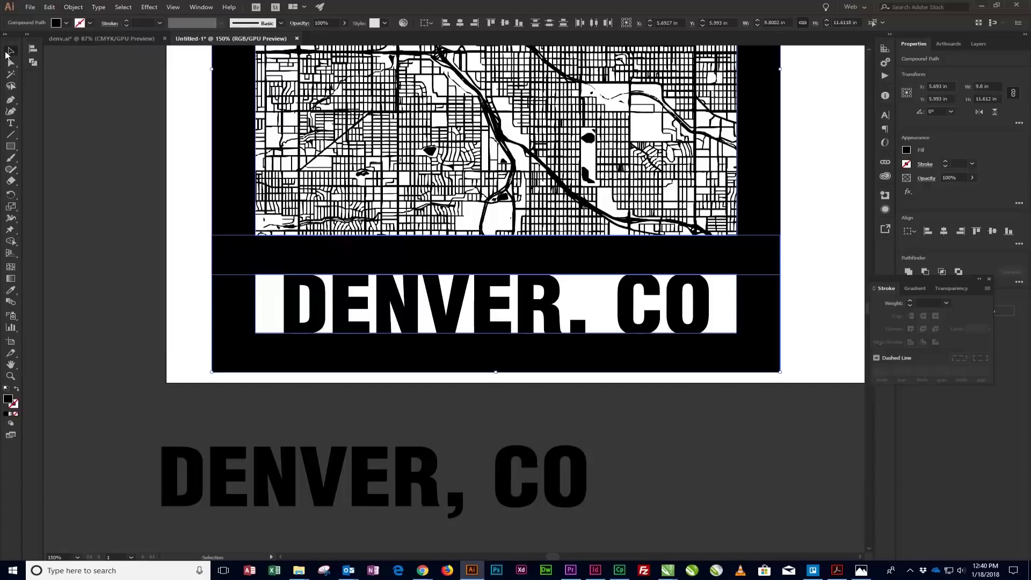
At 100% view, marquee-select all the map, frame and lettering artwork.
left_click(372, 163)
key("ctrl+1")
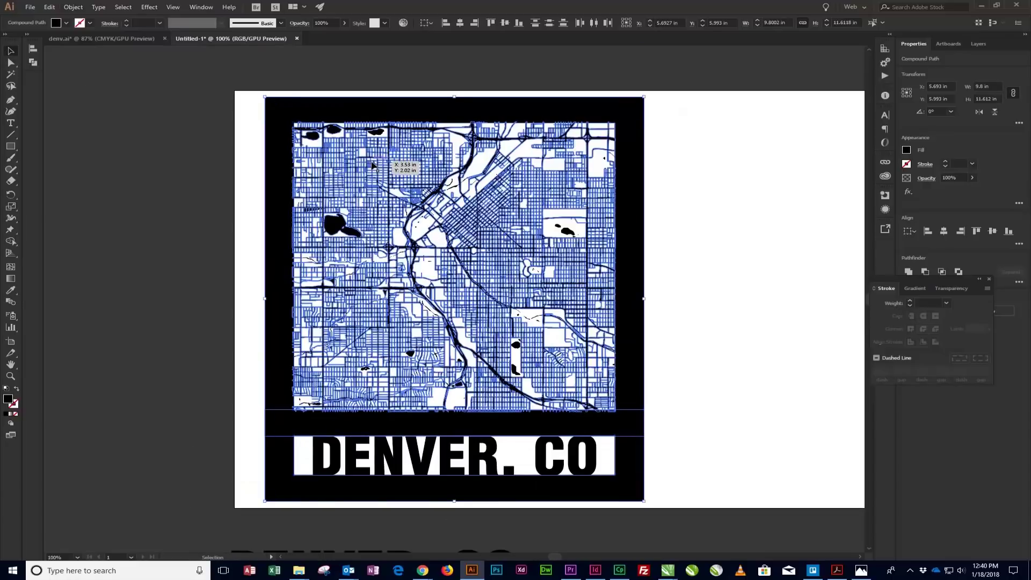
left_click(257, 136)
left_click_drag(251, 97, 668, 513)
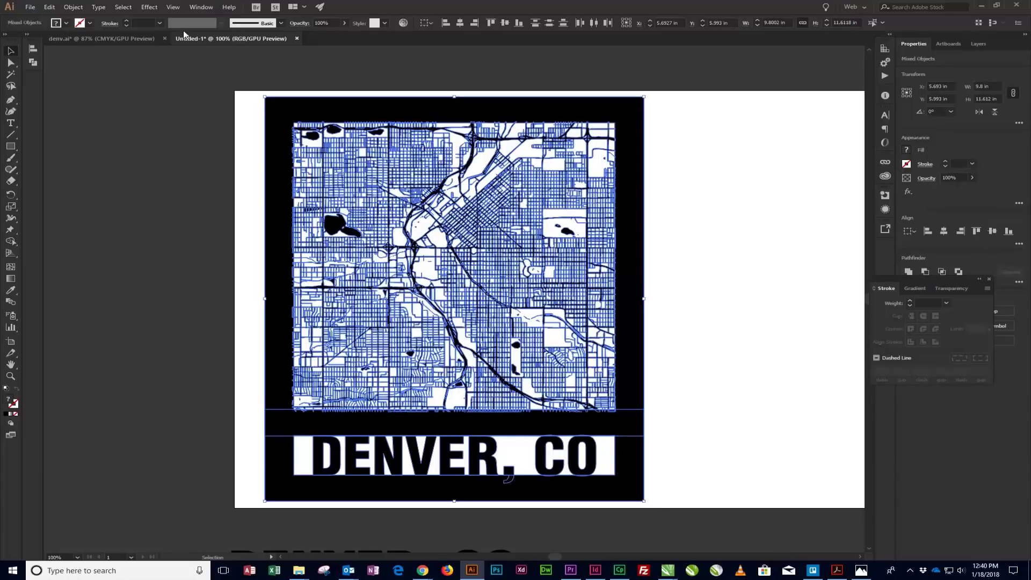
Unite the selected frame and lettering into one shape with the Pathfinder panel.
left_click(172, 7)
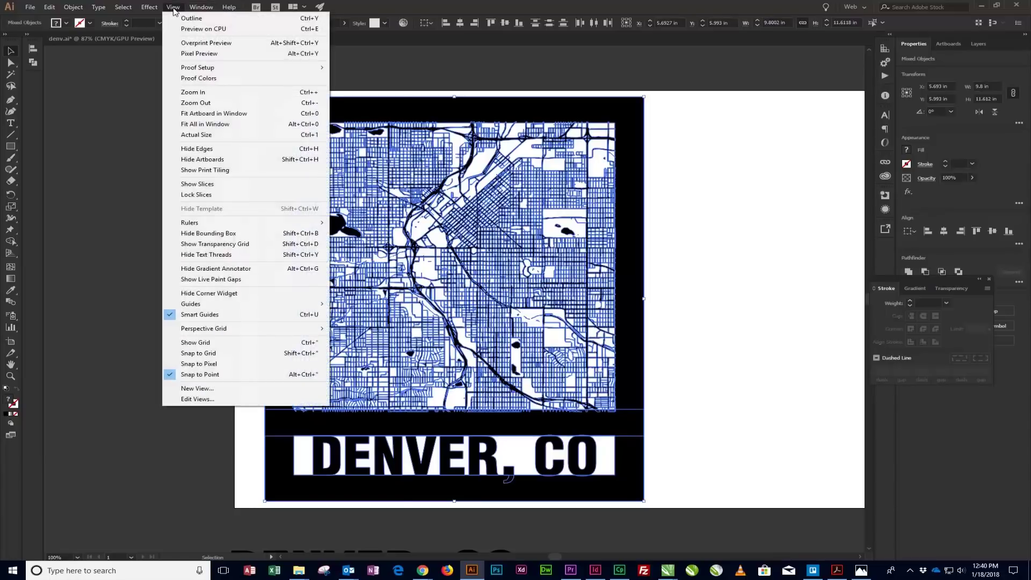
mouse_move(202, 10)
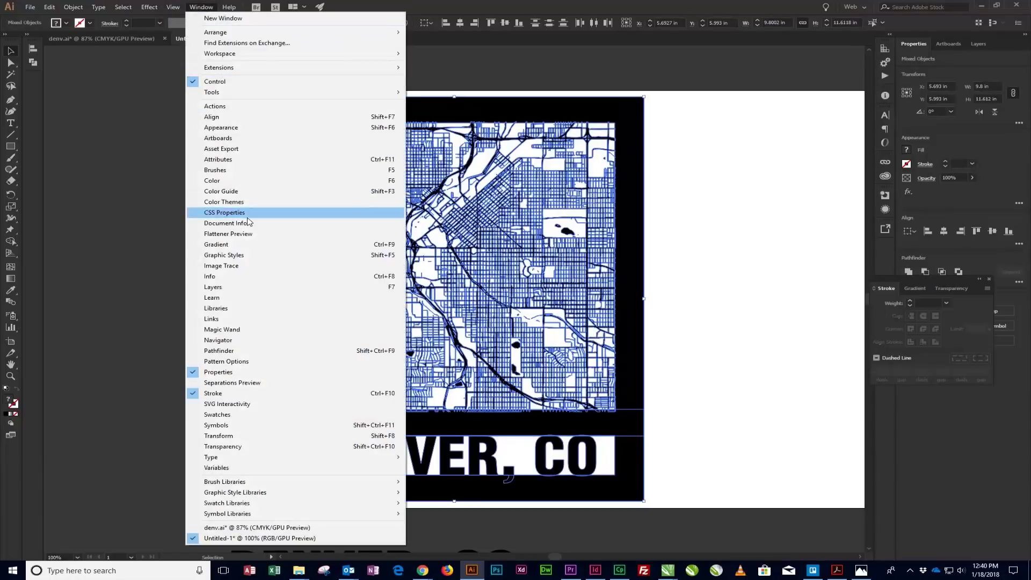
left_click(232, 353)
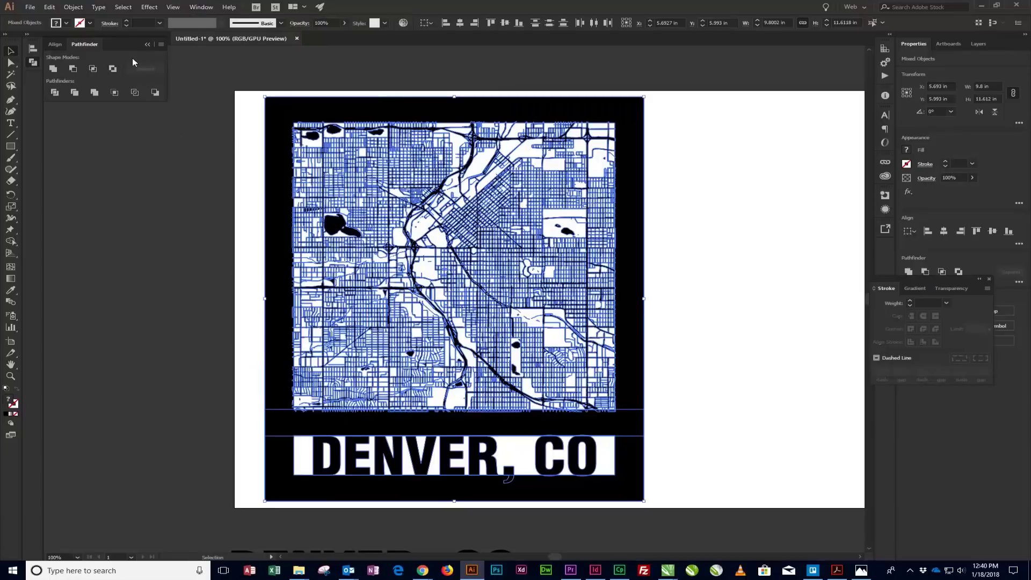
left_click_drag(126, 47, 199, 187)
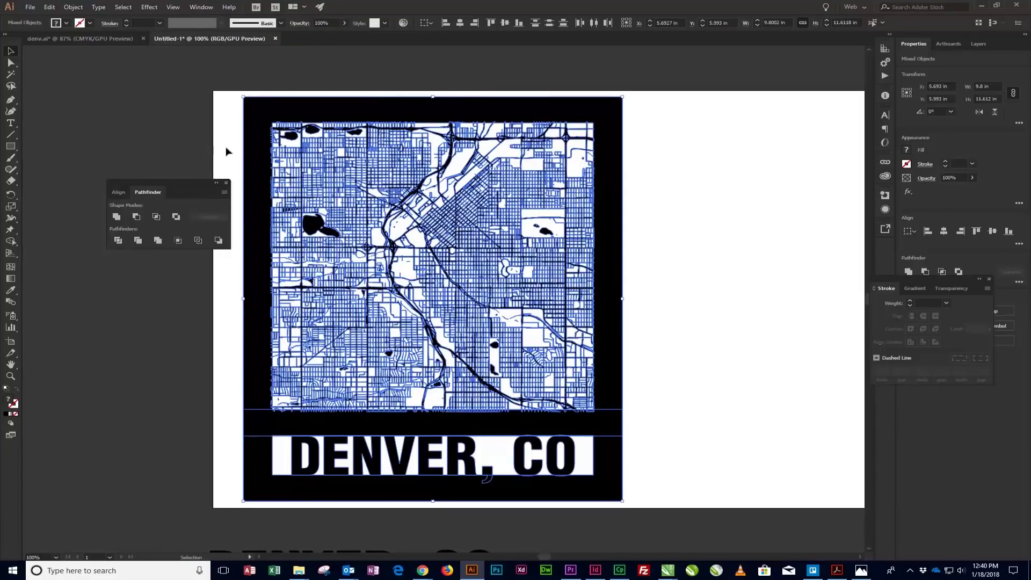
left_click(116, 217)
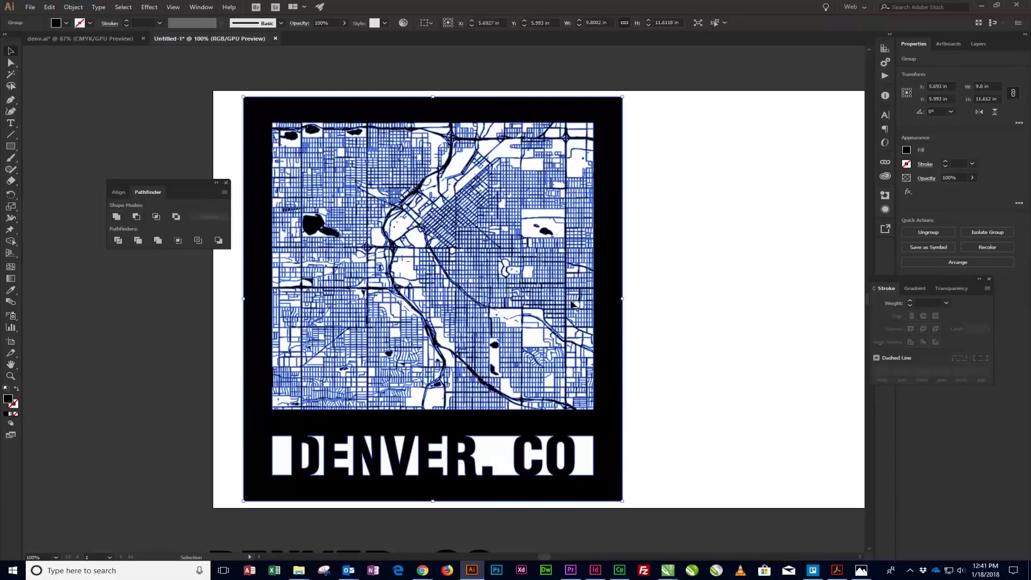
Trim the duplicate text down to a comma and move it just below the DENVER, CO lettering.
left_click(56, 25)
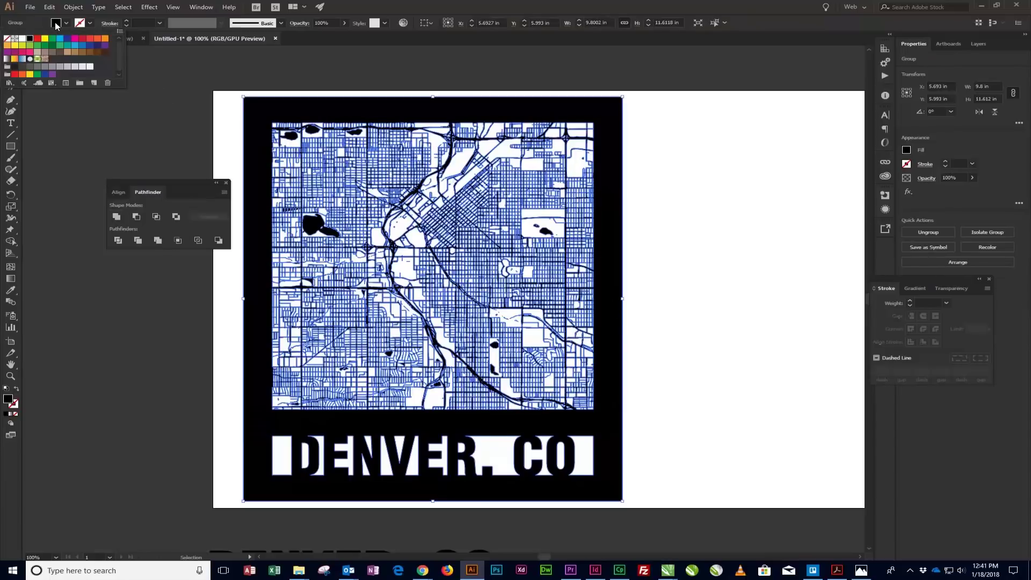
left_click(36, 39)
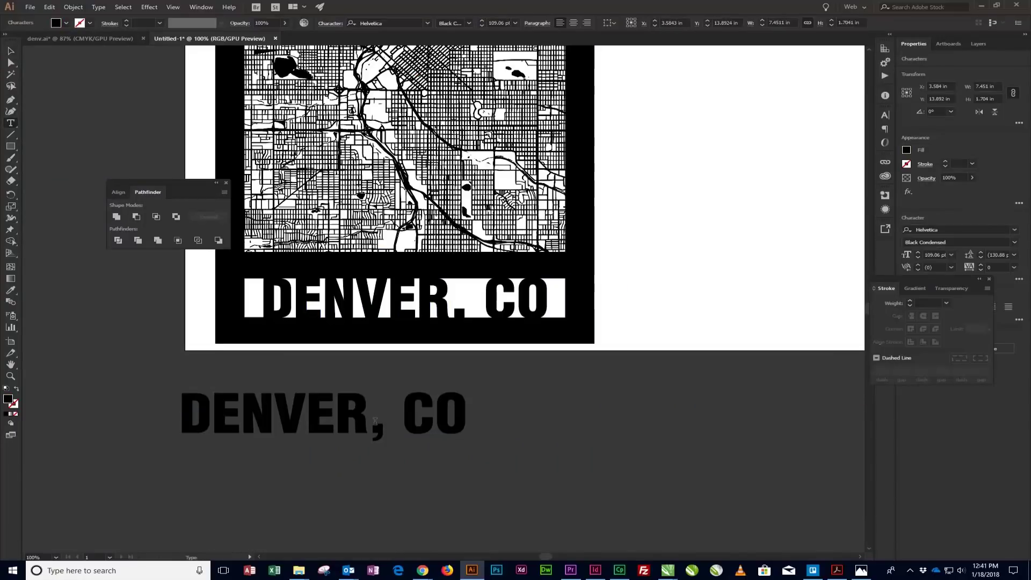
left_click_drag(375, 420, 295, 422)
key("BackSpace")
key("BackSpace")
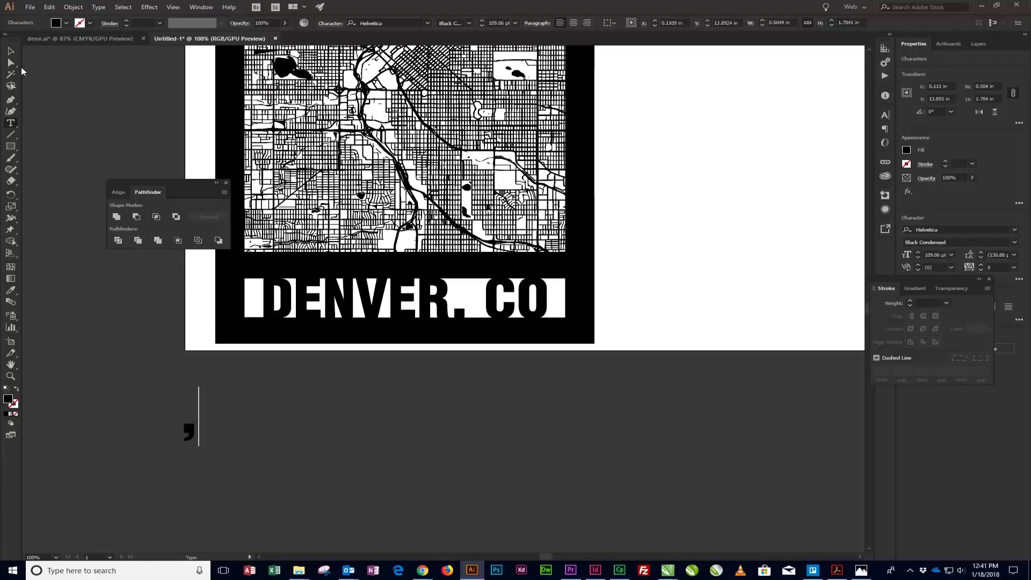
left_click(11, 51)
left_click_drag(560, 331, 597, 279)
left_click_drag(188, 432, 494, 309)
Zoom in on the lettering and convert the comma into an outlined shape.
key("z")
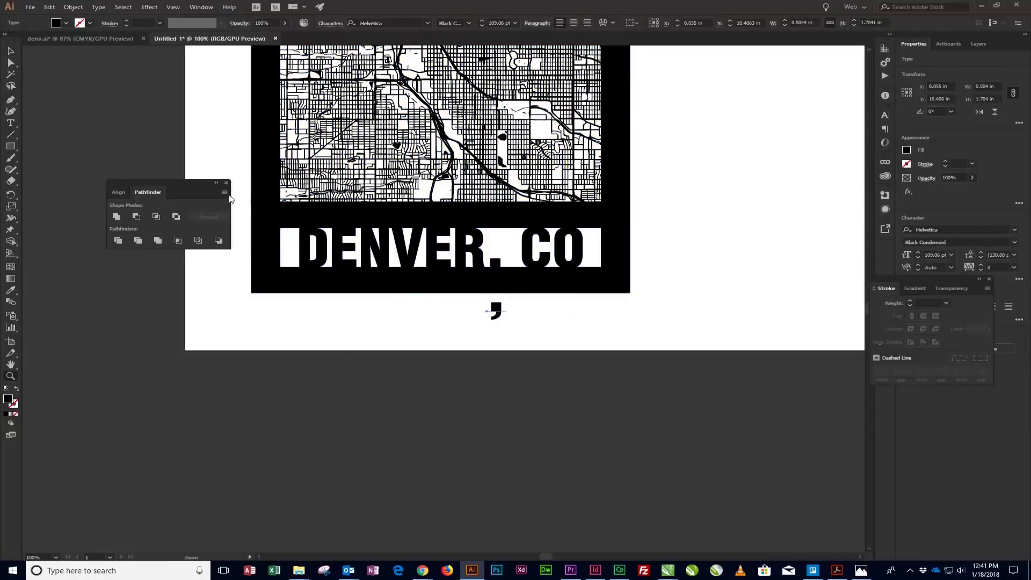
left_click_drag(240, 197, 655, 346)
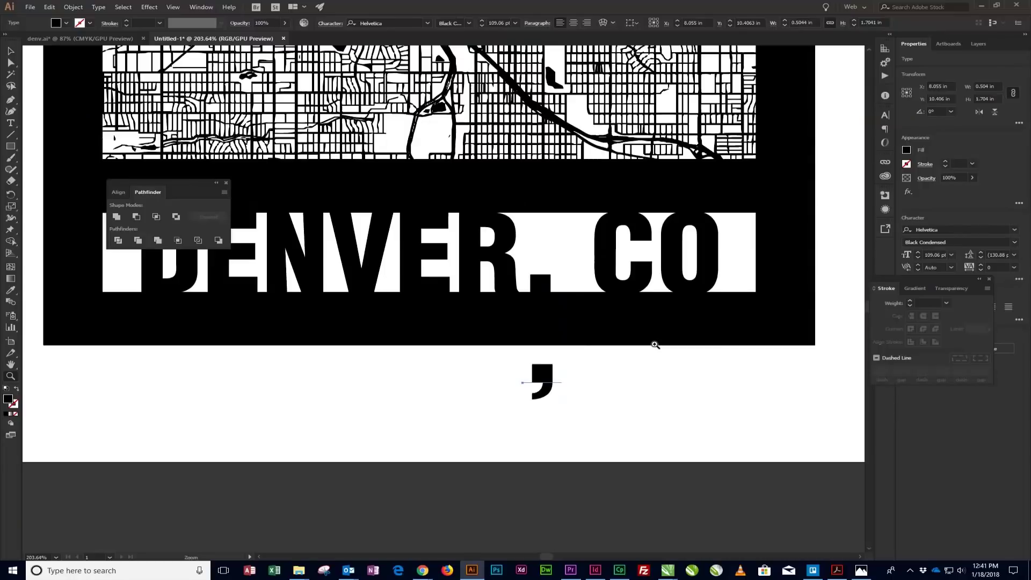
key("v")
left_click(73, 7)
left_click(98, 7)
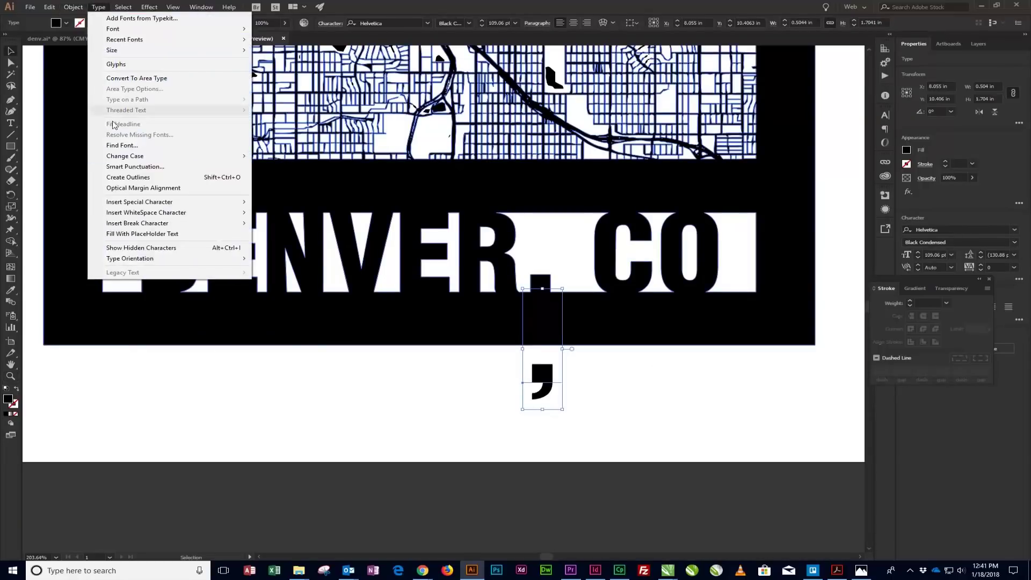
left_click(125, 178)
key("shift+ctrl+F9")
left_click(595, 388)
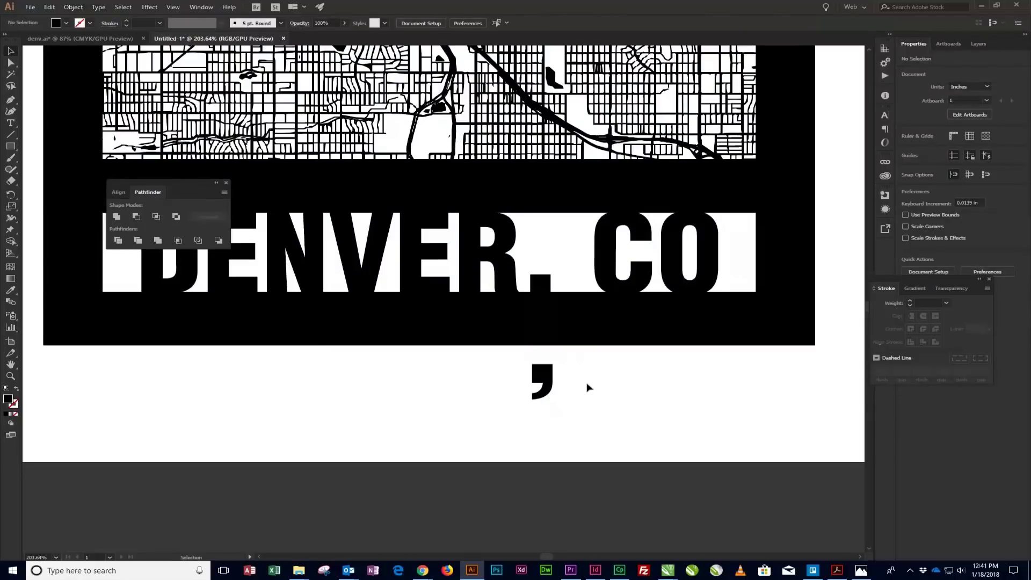
Delete the comma's top-left and top anchor points with the Delete Anchor Point tool, leaving only its curved tail.
left_click(11, 99)
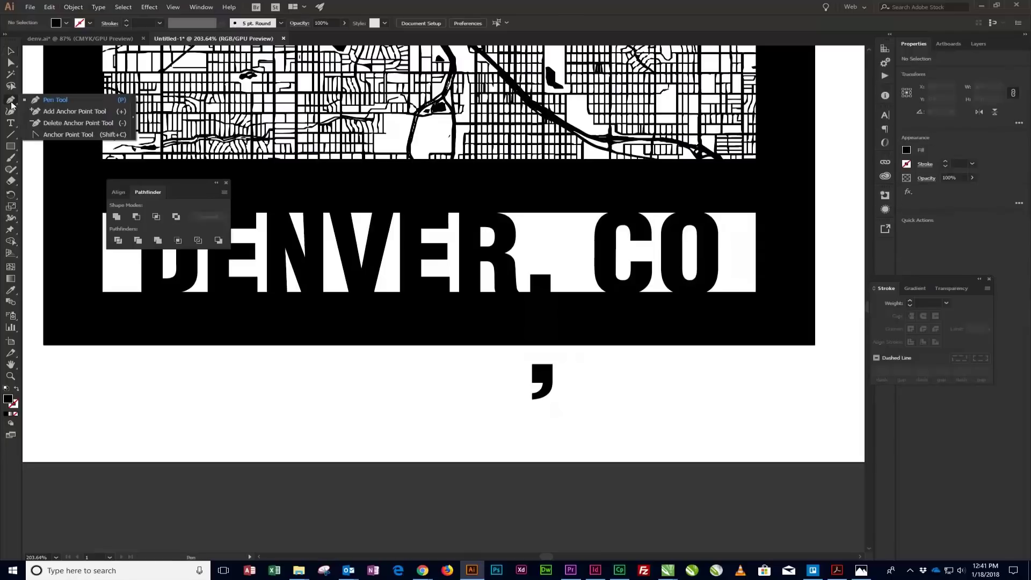
left_click(60, 122)
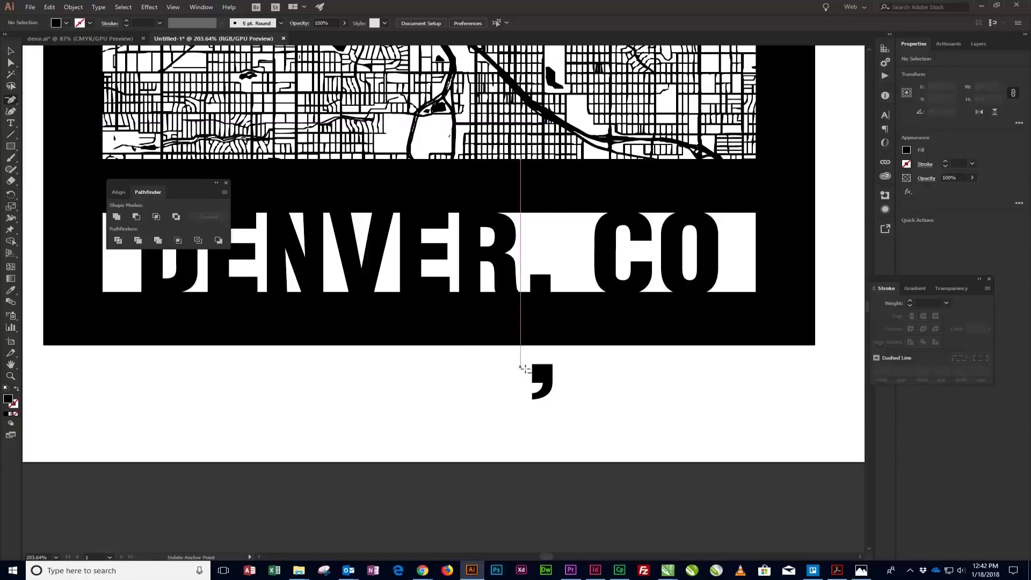
scroll(580, 392, "up", 3)
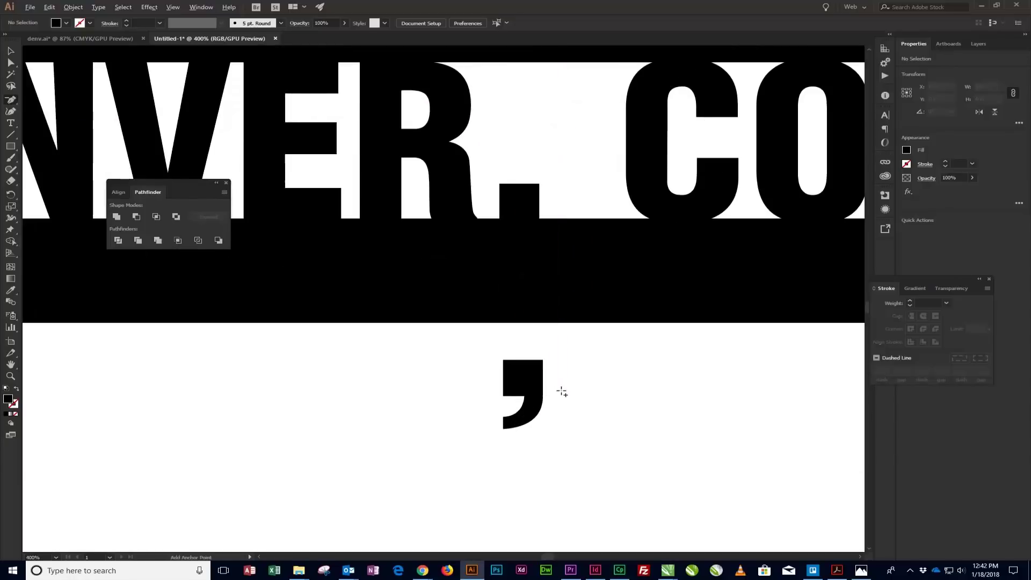
key("a")
left_click(514, 372)
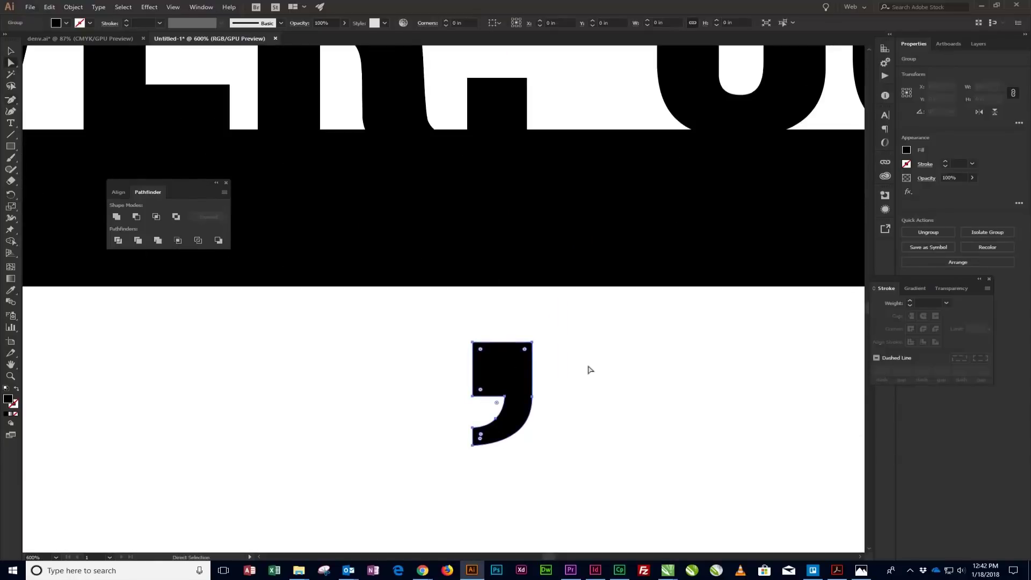
left_click(10, 100)
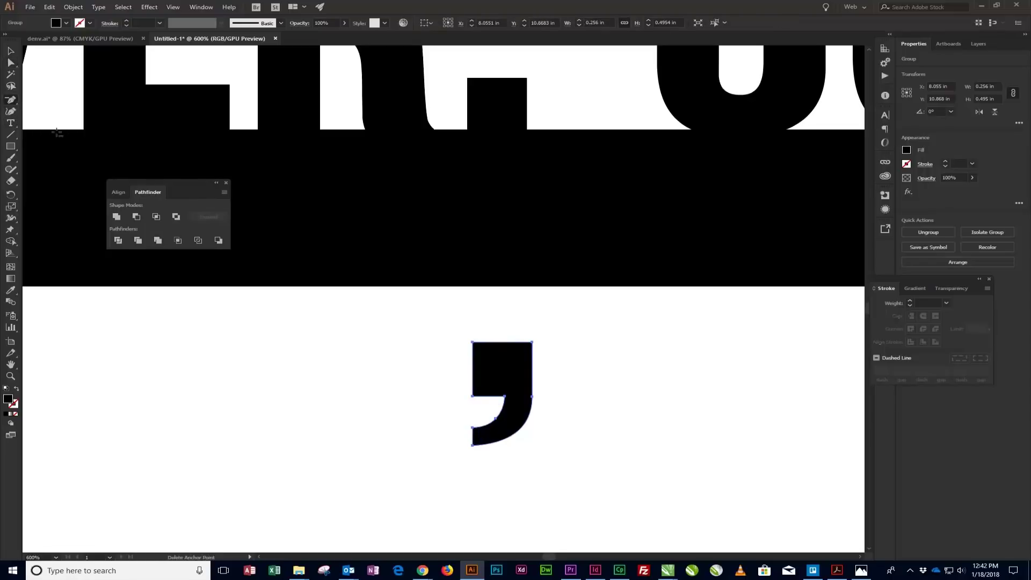
left_click(472, 340)
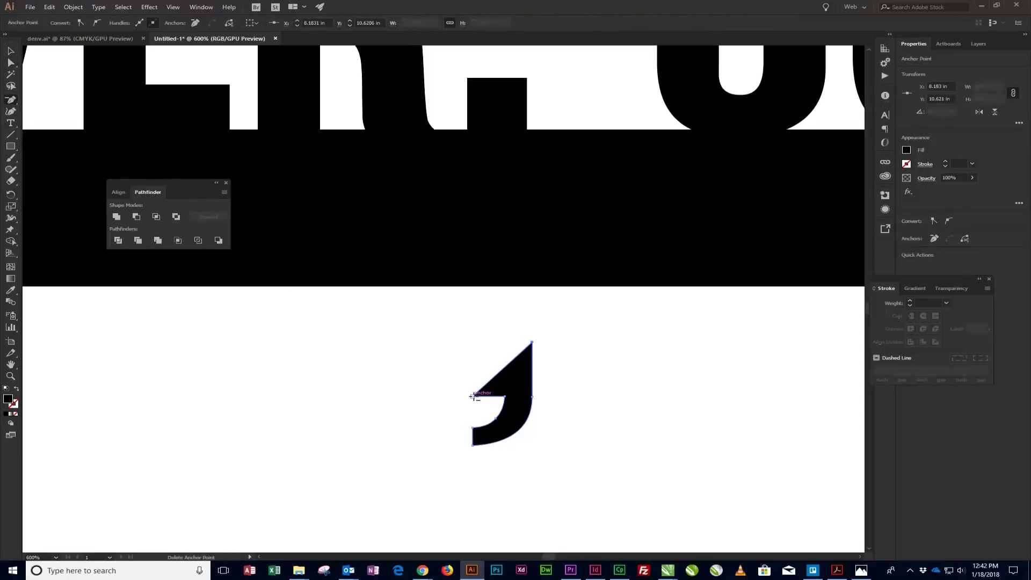
left_click(531, 341)
key("v")
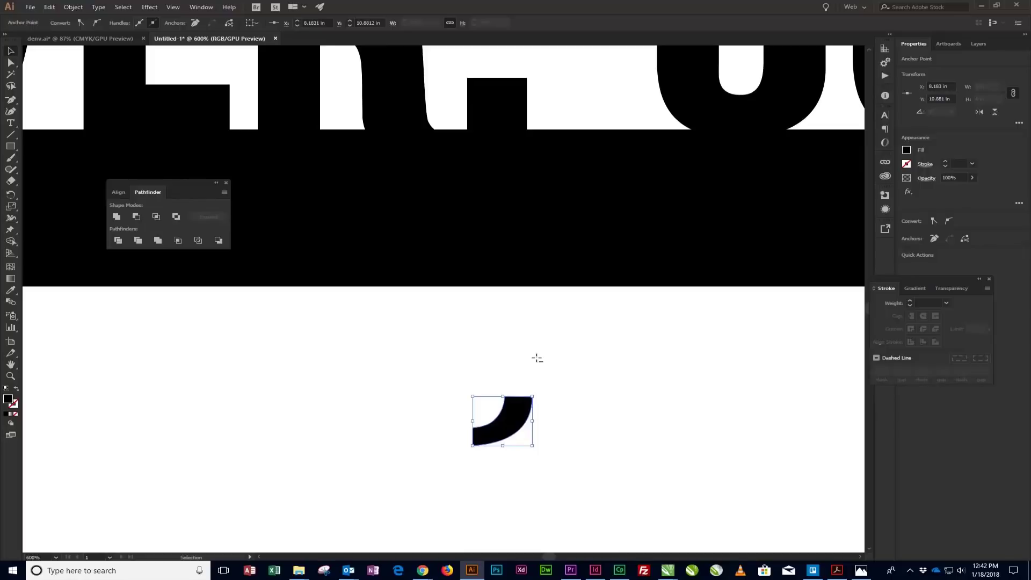
Move the comma tail under the period and Exclude it from the black frame group.
left_click_drag(519, 416, 510, 163)
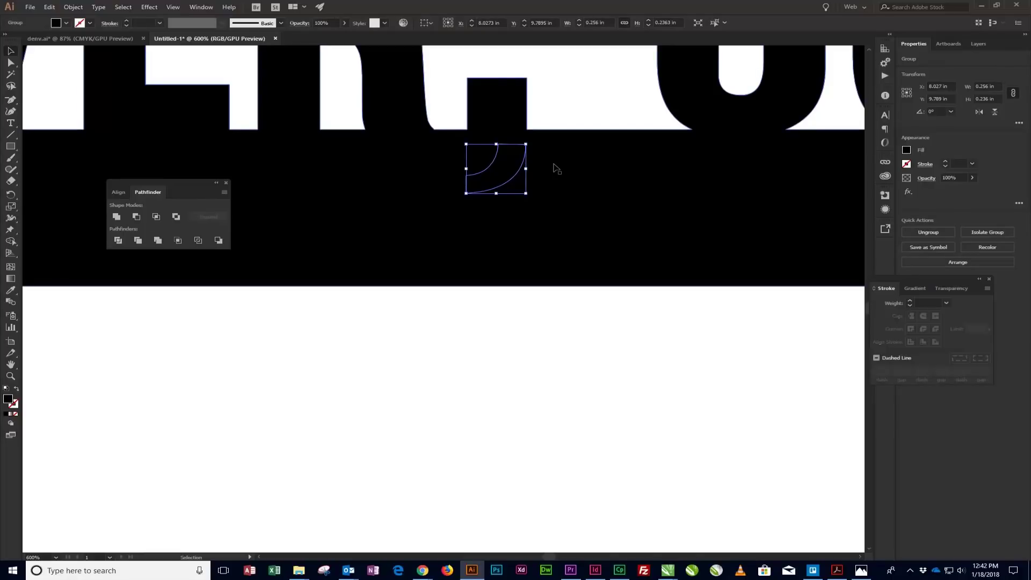
left_click(530, 238)
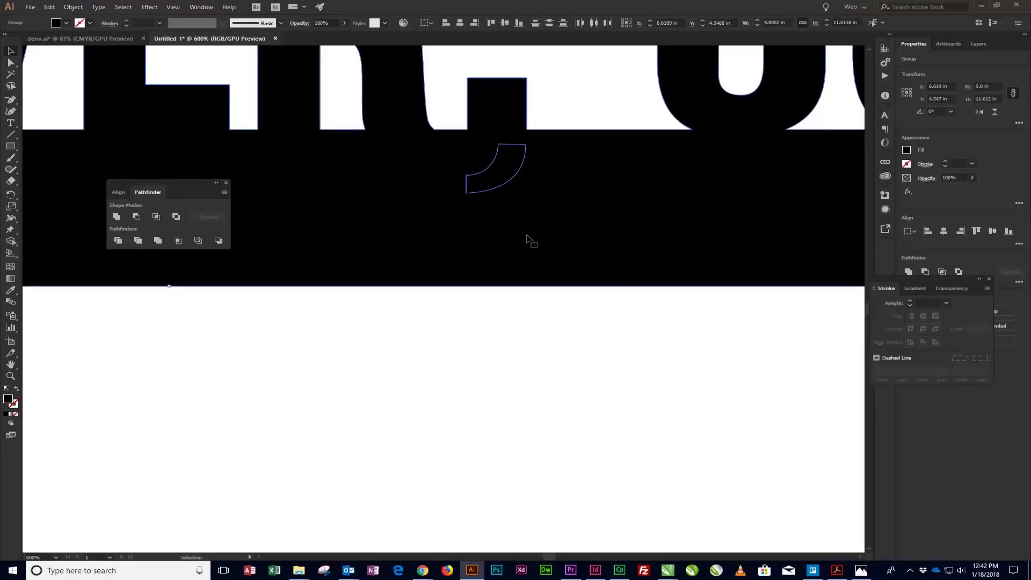
left_click(175, 217)
left_click(527, 326)
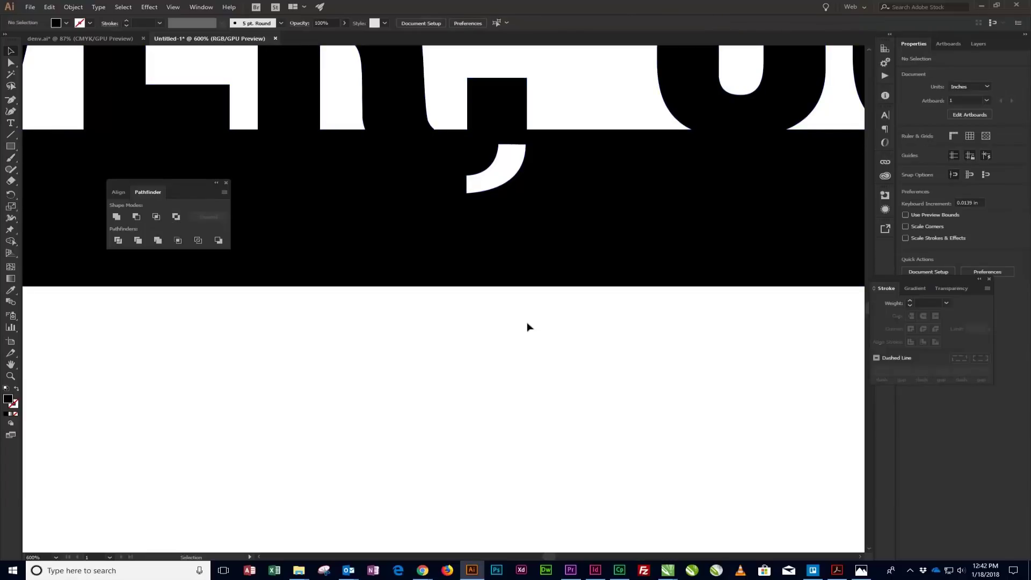
Alt-drag a duplicate of the framed Denver map to the right of the original.
key("ctrl+0")
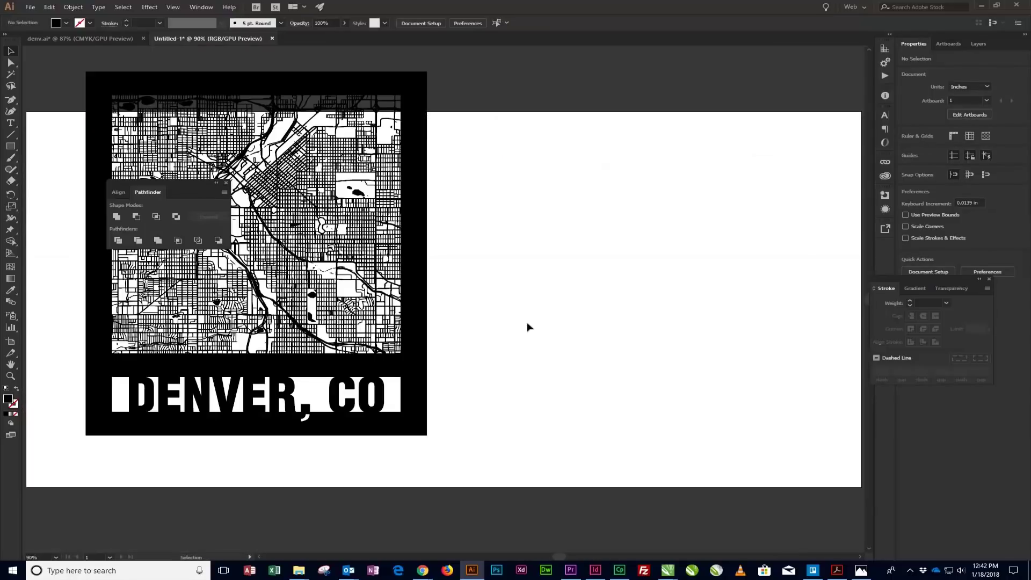
left_click(226, 182)
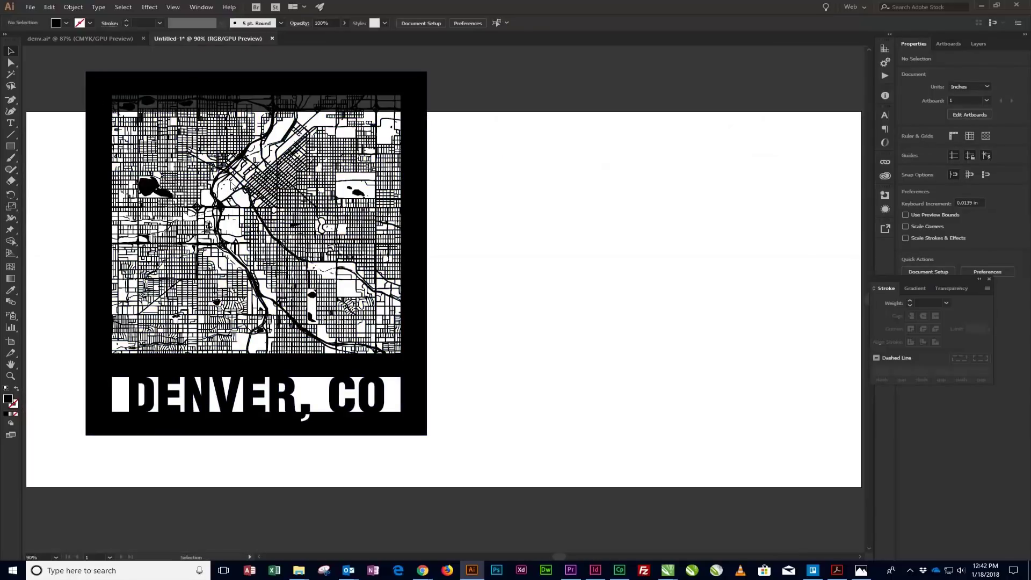
left_click_drag(269, 174, 631, 219)
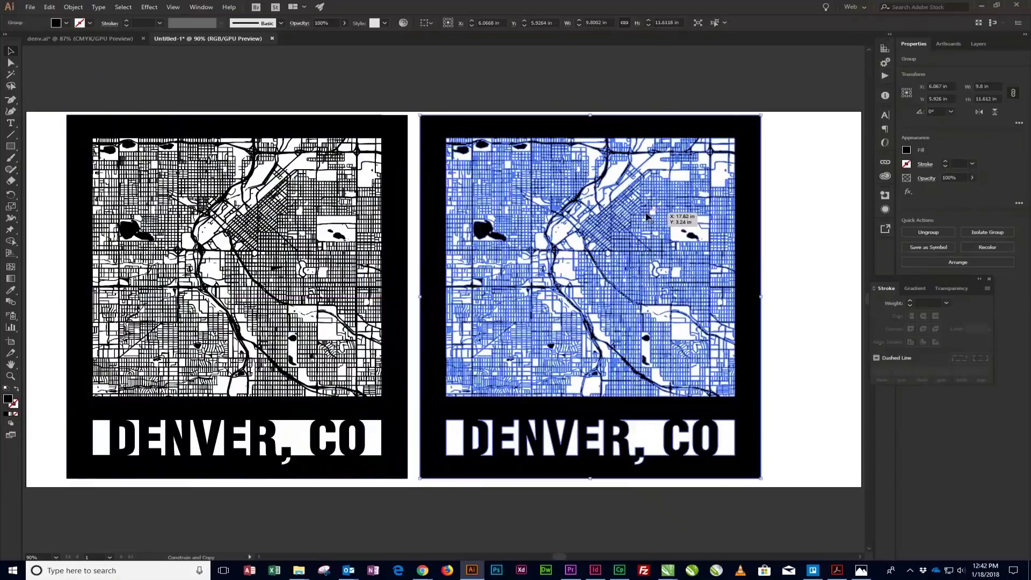
Give the copy no fill and a black 1 pt stroke.
left_click(66, 23)
left_click(7, 41)
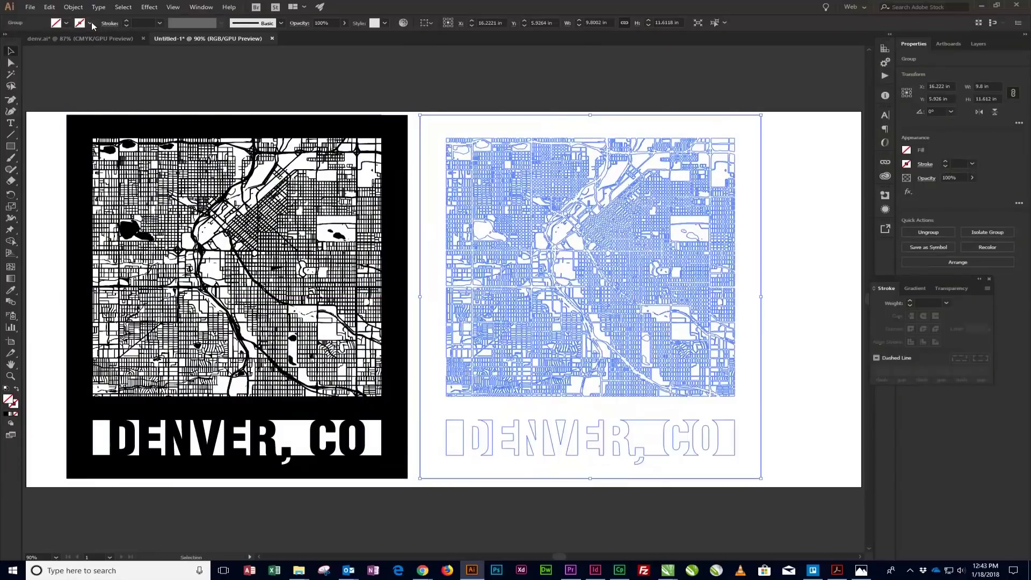
left_click(89, 23)
left_click(37, 60)
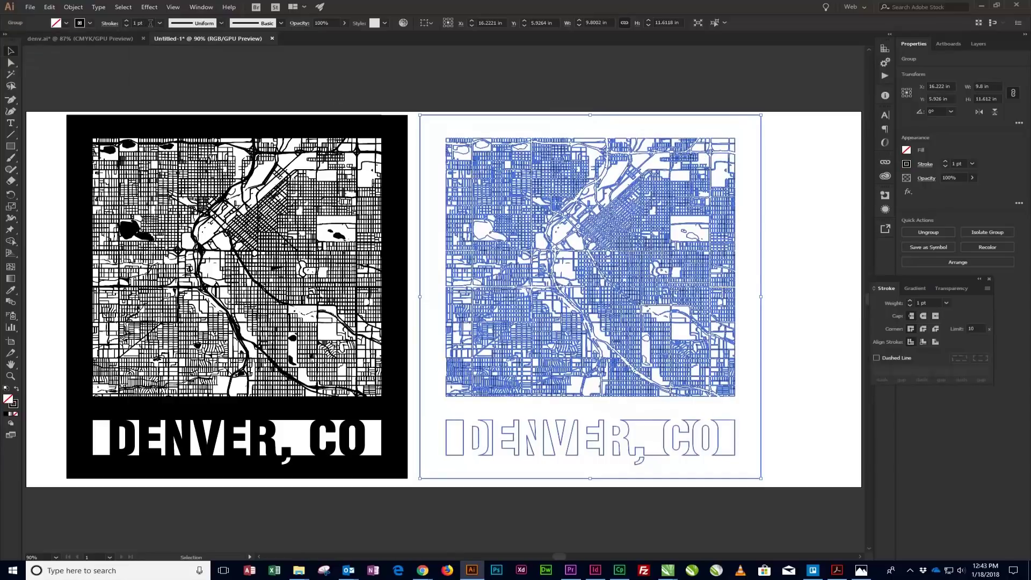
type(".001")
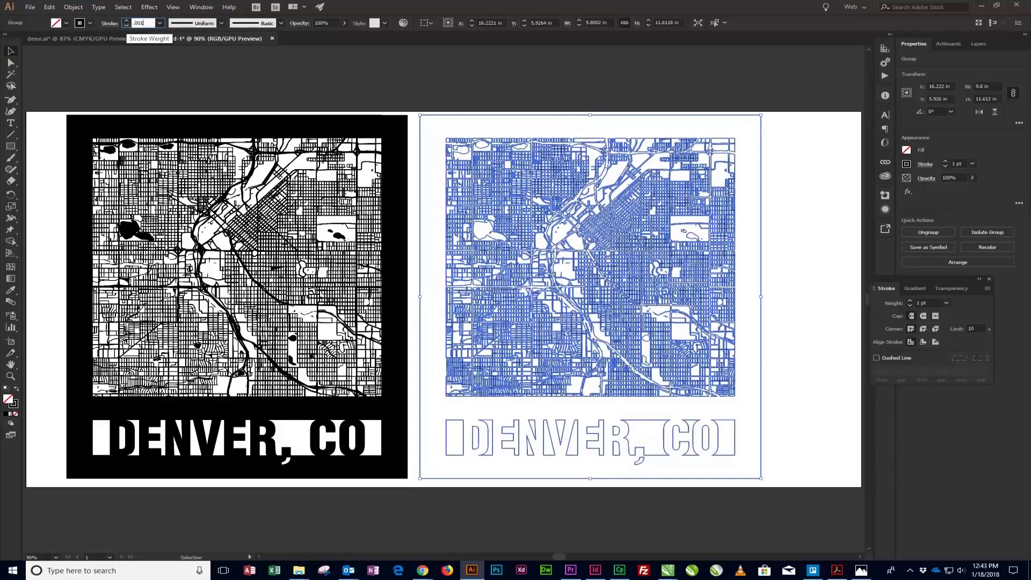